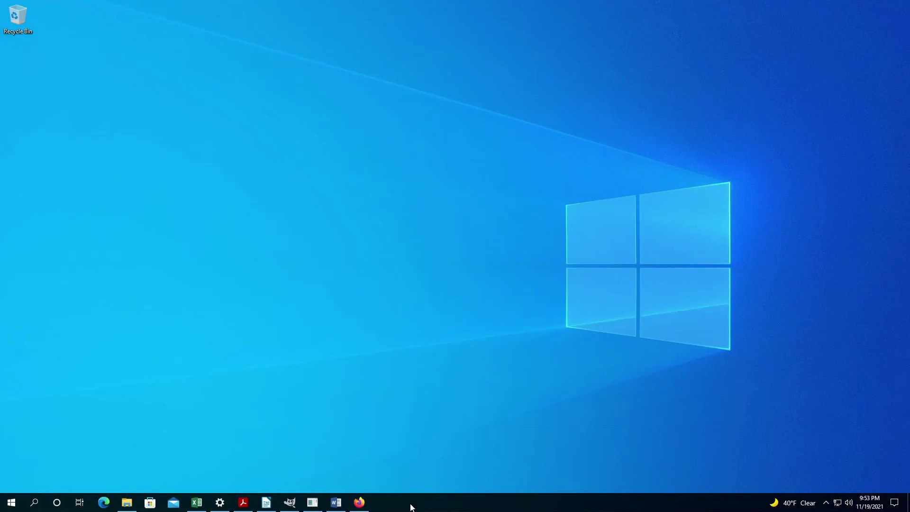
- Restore all minimised windows onto the desktop, then cascade them and undo the cascade
{"action": "right_click", "coordinate": [411, 507]}
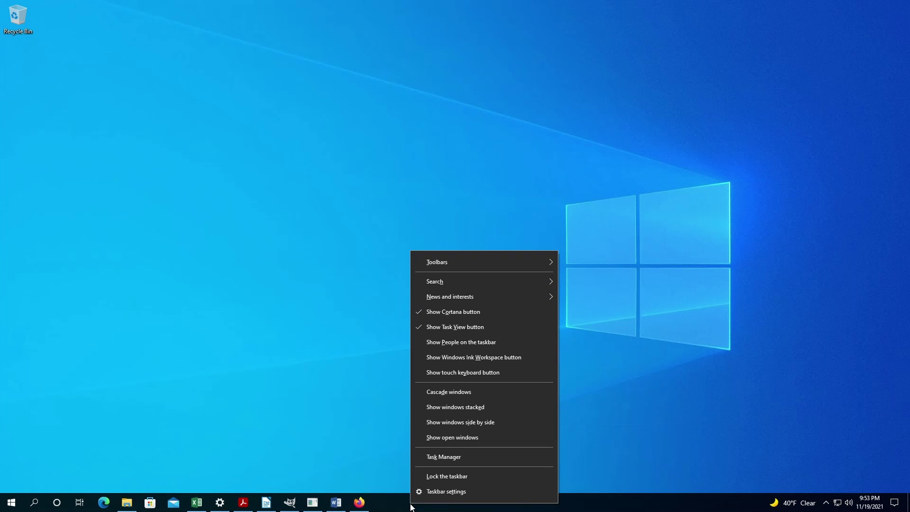
{"action": "left_click", "coordinate": [448, 440]}
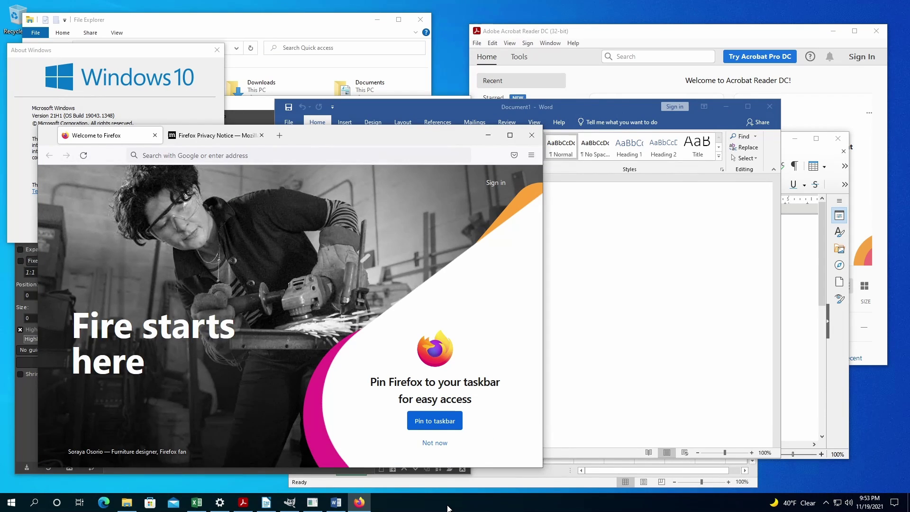
{"action": "right_click", "coordinate": [449, 508]}
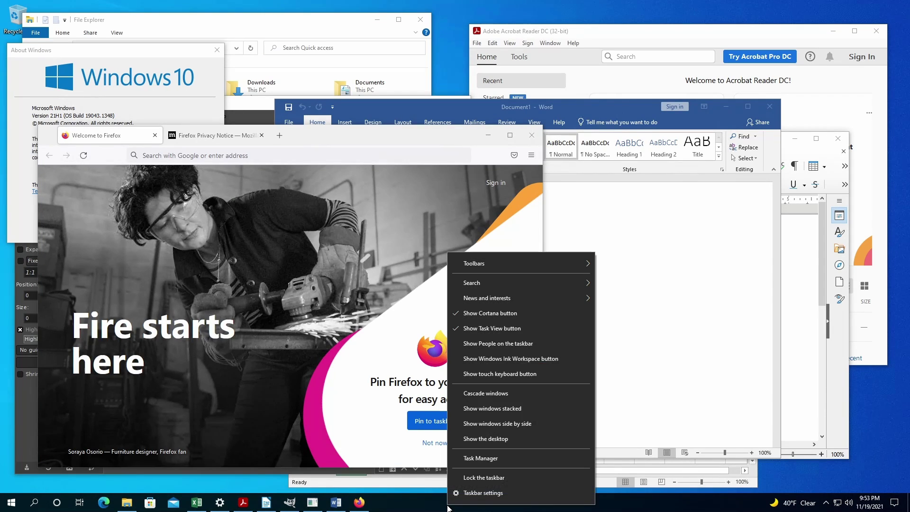
{"action": "left_click", "coordinate": [490, 391]}
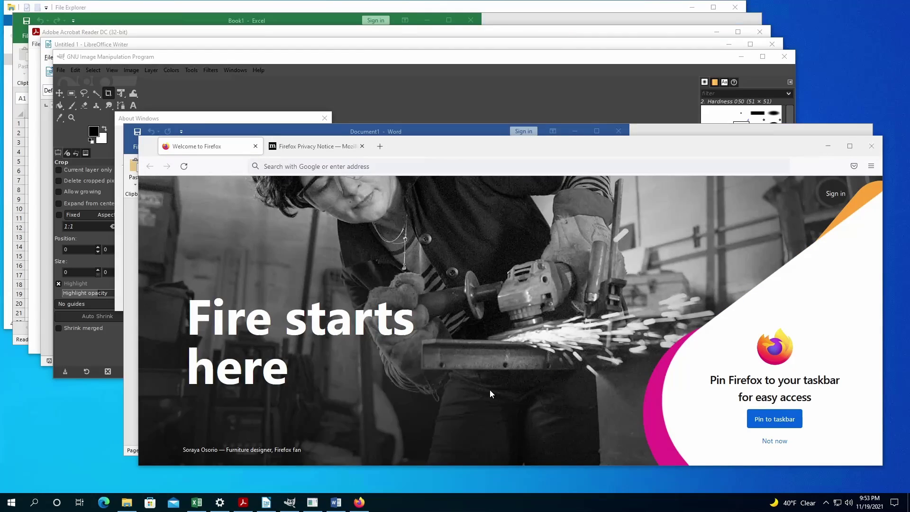
{"action": "right_click", "coordinate": [504, 498]}
{"action": "left_click", "coordinate": [540, 439]}
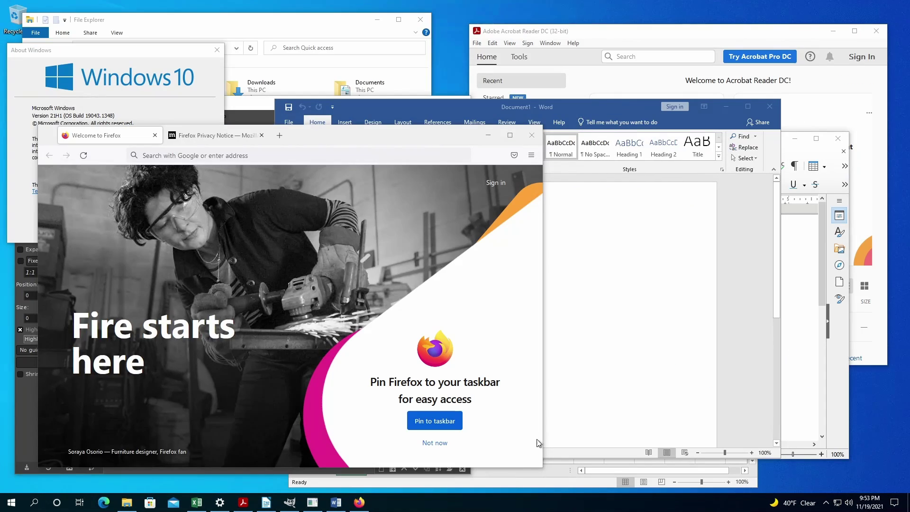
- Stack the open windows, then undo the stacked arrangement
{"action": "right_click", "coordinate": [503, 508]}
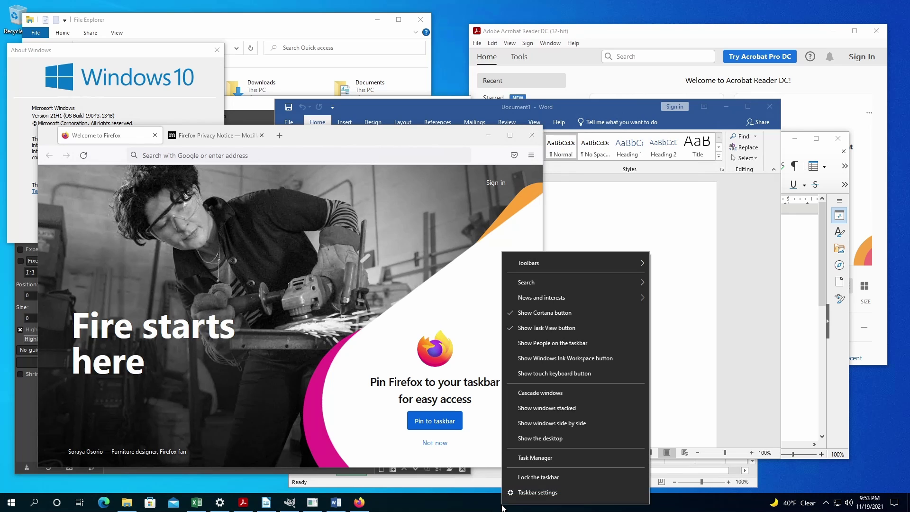
{"action": "left_click", "coordinate": [538, 408]}
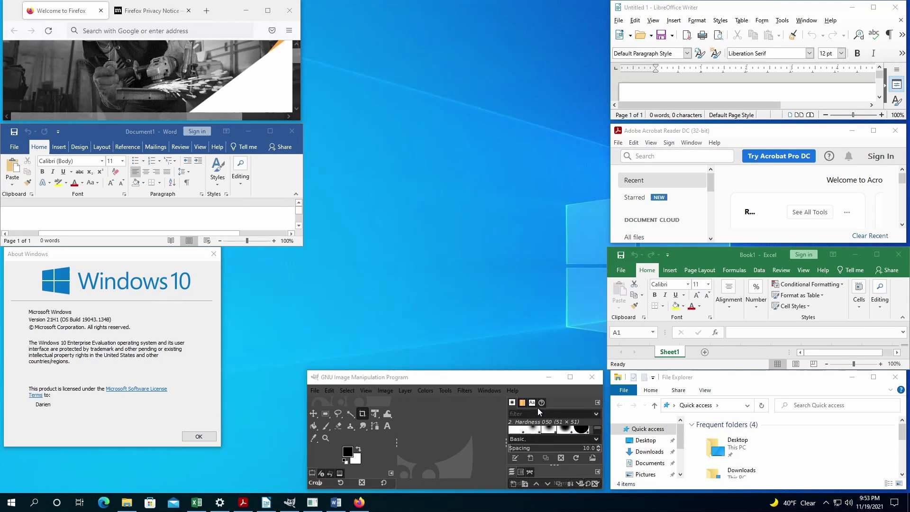
{"action": "right_click", "coordinate": [514, 507]}
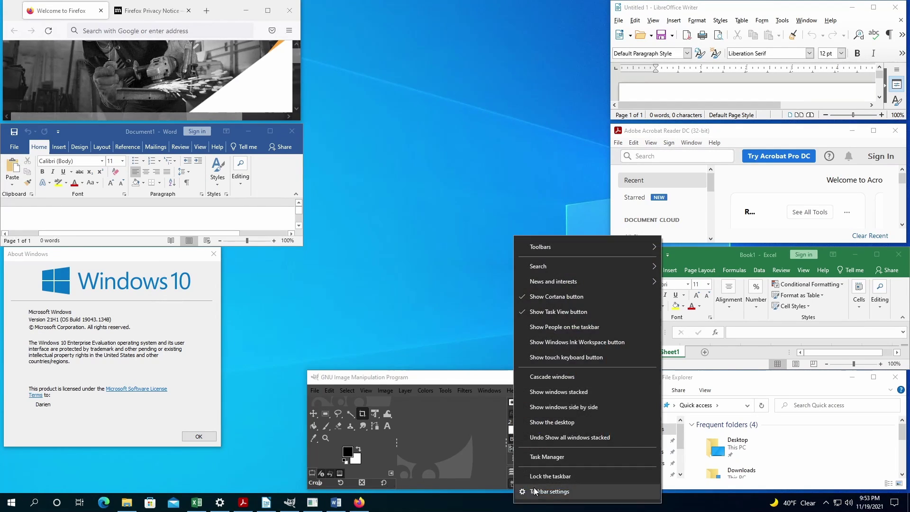
{"action": "left_click", "coordinate": [540, 439]}
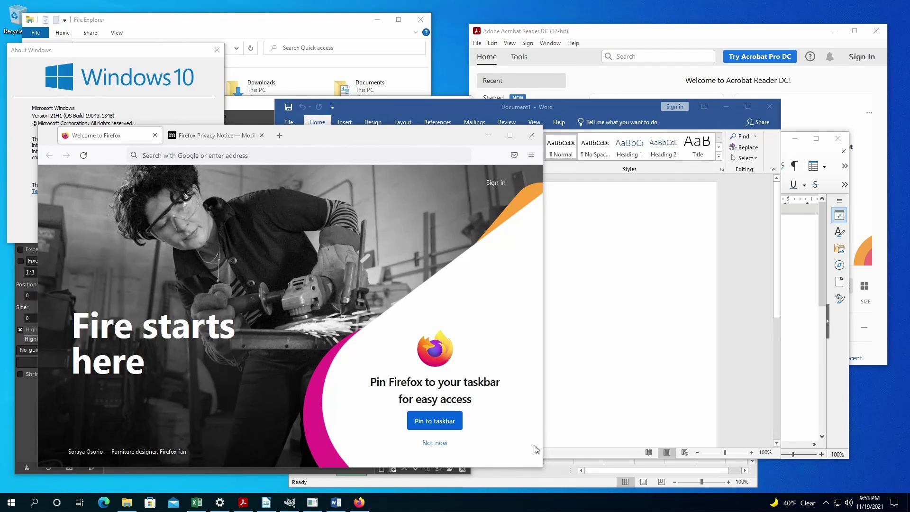
- Tile the windows side by side, then undo the side-by-side arrangement
{"action": "right_click", "coordinate": [500, 506]}
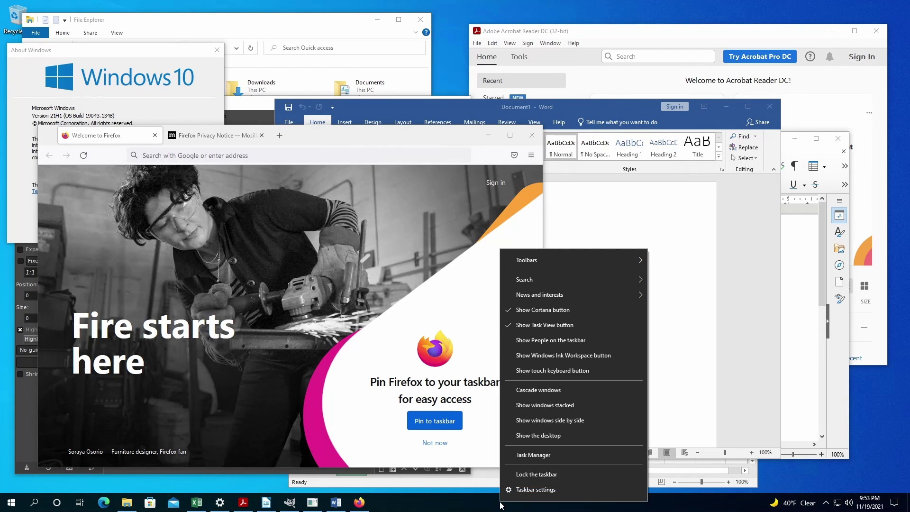
{"action": "left_click", "coordinate": [536, 421]}
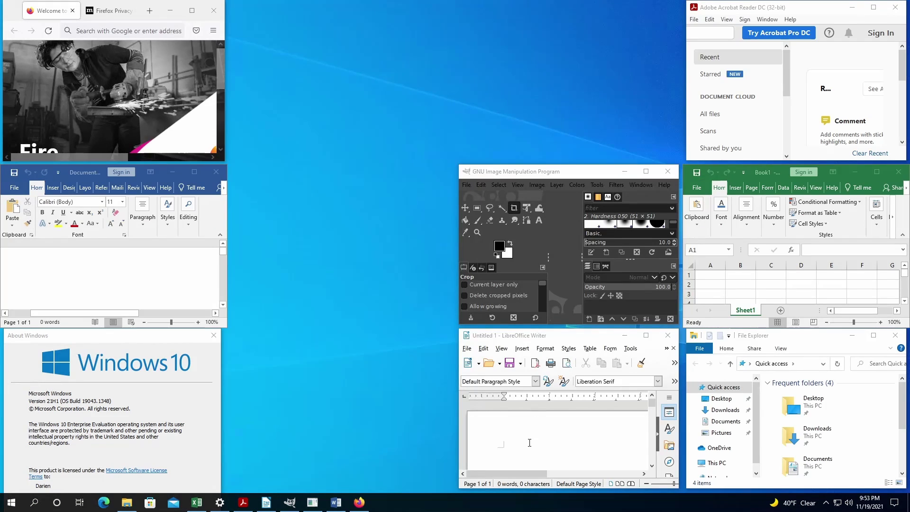
{"action": "right_click", "coordinate": [520, 507]}
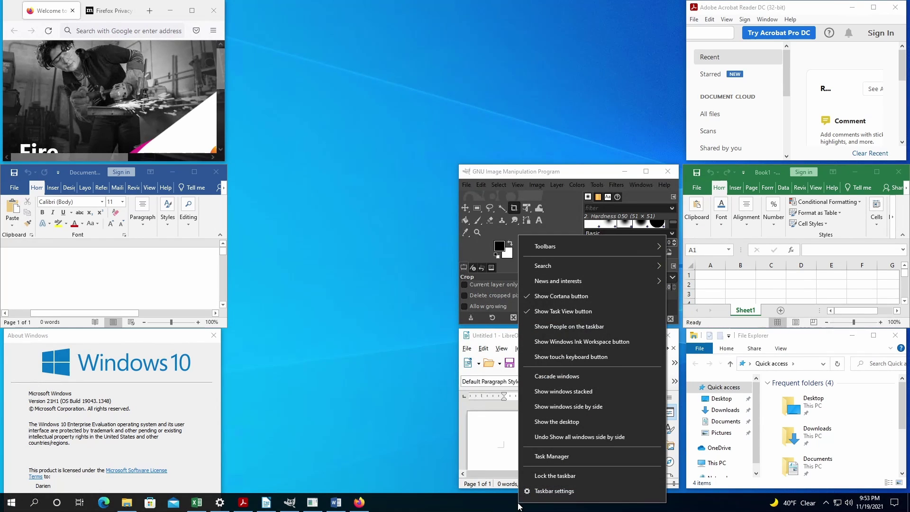
{"action": "left_click", "coordinate": [556, 436]}
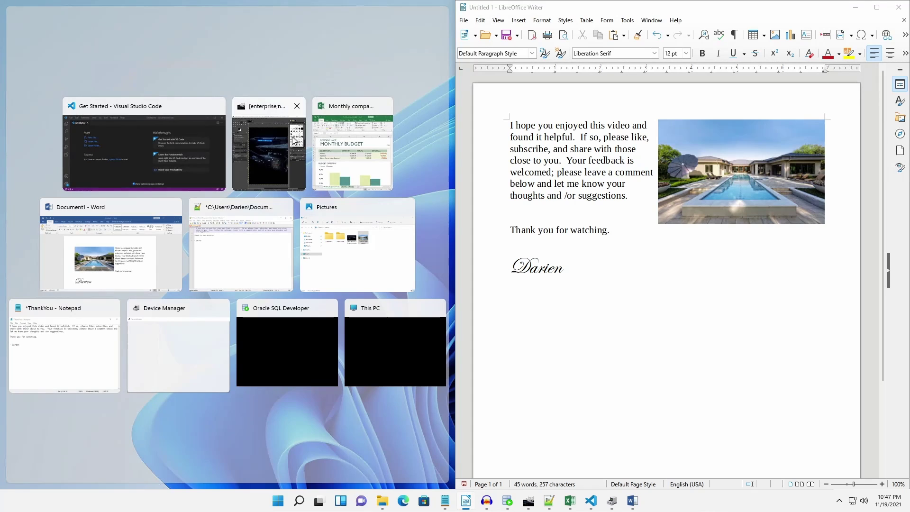
- Snap Visual Studio Code into the left half, pull it free, then bring GIMP to the front
{"action": "left_click", "coordinate": [210, 143]}
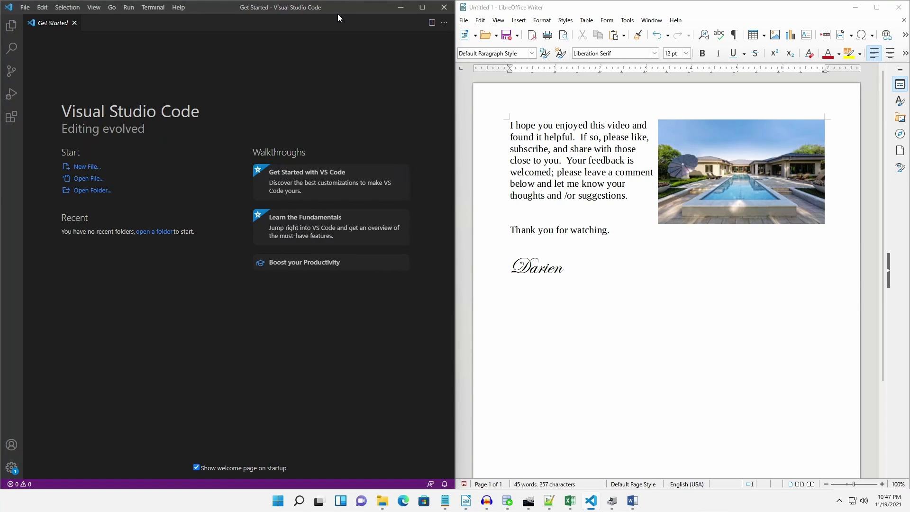
{"action": "left_click_drag", "start_coordinate": [338, 13], "coordinate": [540, 196]}
{"action": "left_click", "coordinate": [246, 20]}
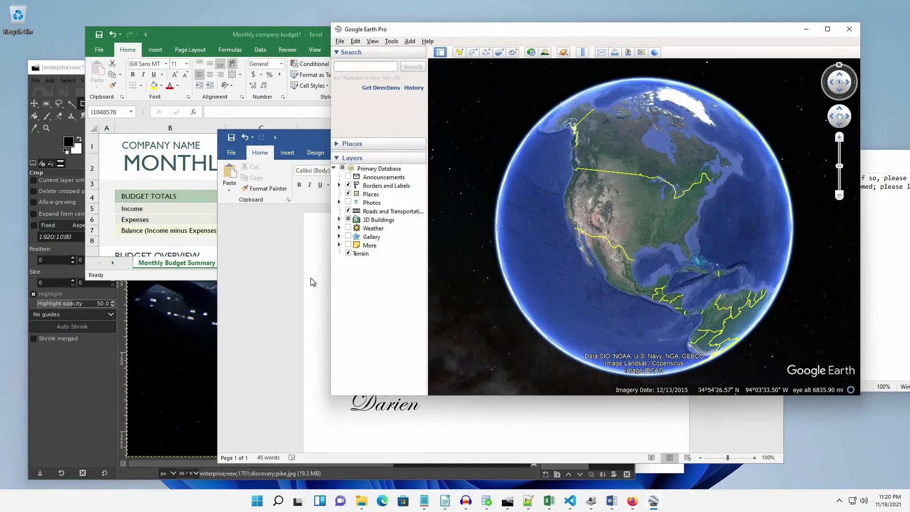
- Bring Word forward, snap it to the left and right halves, then release it
{"action": "left_click", "coordinate": [258, 255]}
{"action": "left_click_drag", "start_coordinate": [402, 140], "coordinate": [3, 110]}
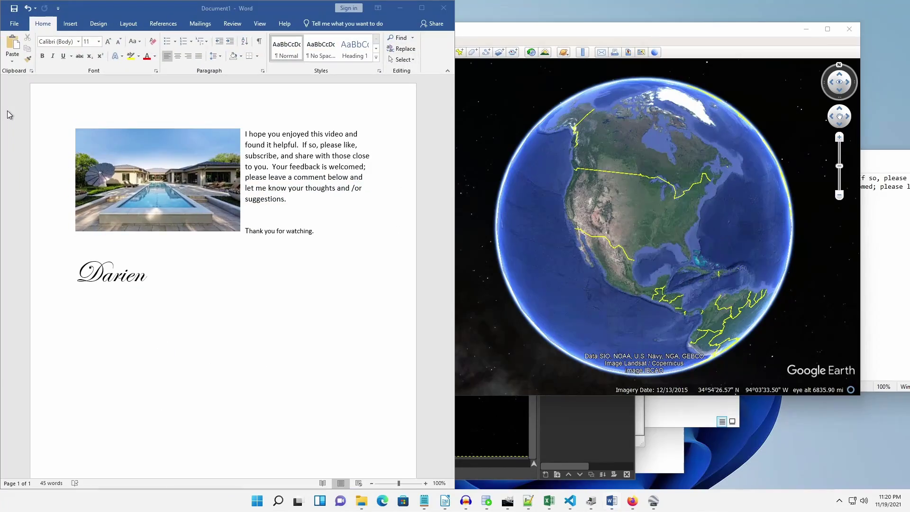
{"action": "left_click_drag", "start_coordinate": [127, 11], "coordinate": [908, 161]}
{"action": "left_click_drag", "start_coordinate": [769, 3], "coordinate": [467, 130]}
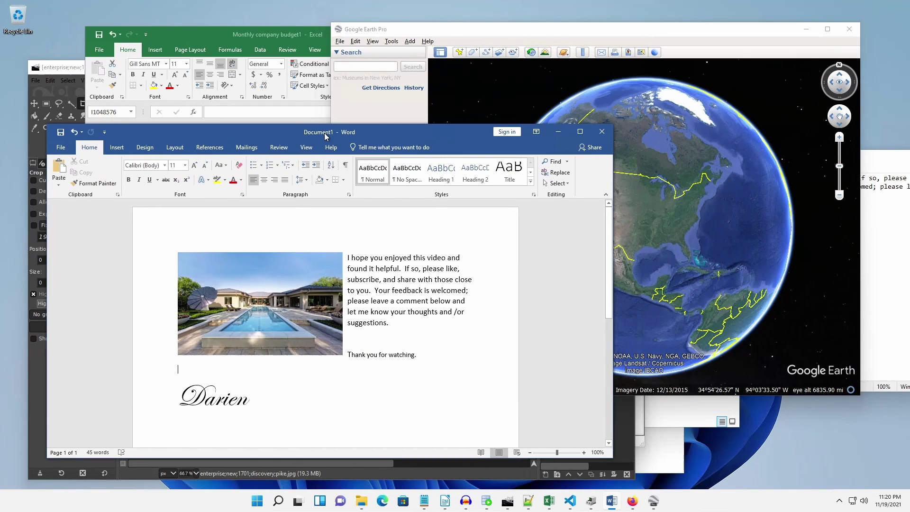
- Snap Word into the top and bottom quarters, then leave it floating near the centre
{"action": "left_click_drag", "start_coordinate": [278, 135], "coordinate": [1, 4]}
{"action": "left_click_drag", "start_coordinate": [227, 4], "coordinate": [907, 2]}
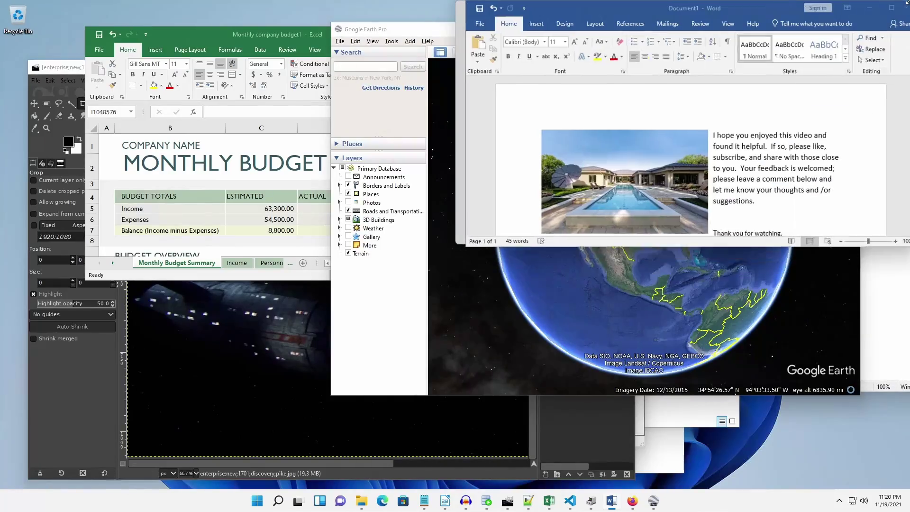
{"action": "left_click_drag", "start_coordinate": [701, 7], "coordinate": [239, 171]}
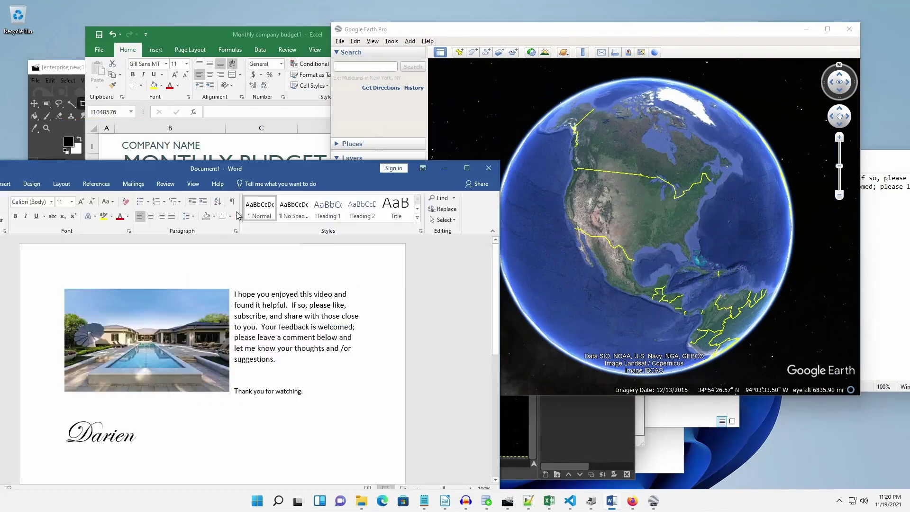
{"action": "left_click_drag", "start_coordinate": [238, 216], "coordinate": [1, 509]}
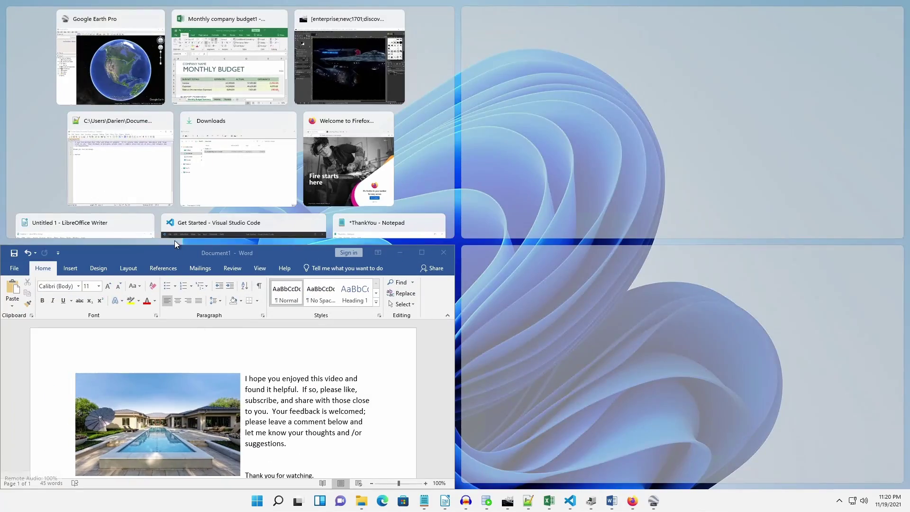
{"action": "key", "text": "super+Down"}
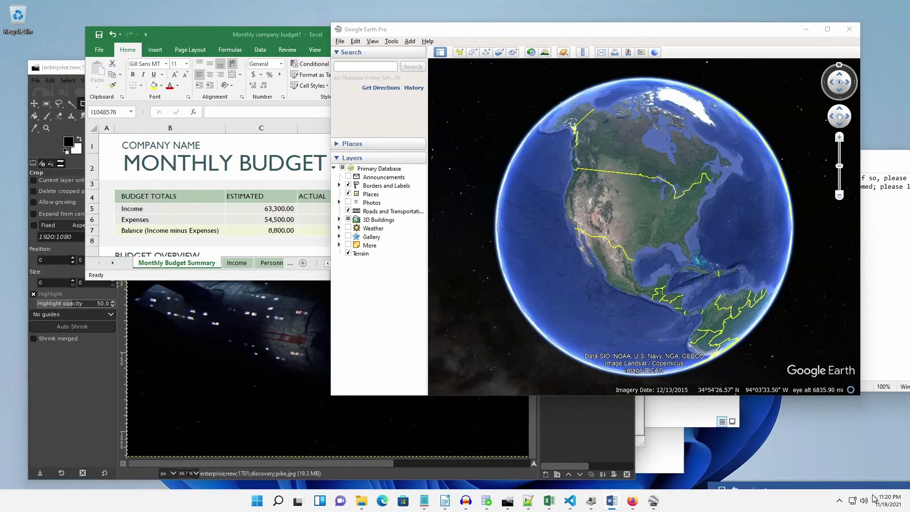
{"action": "key", "text": "super+Right"}
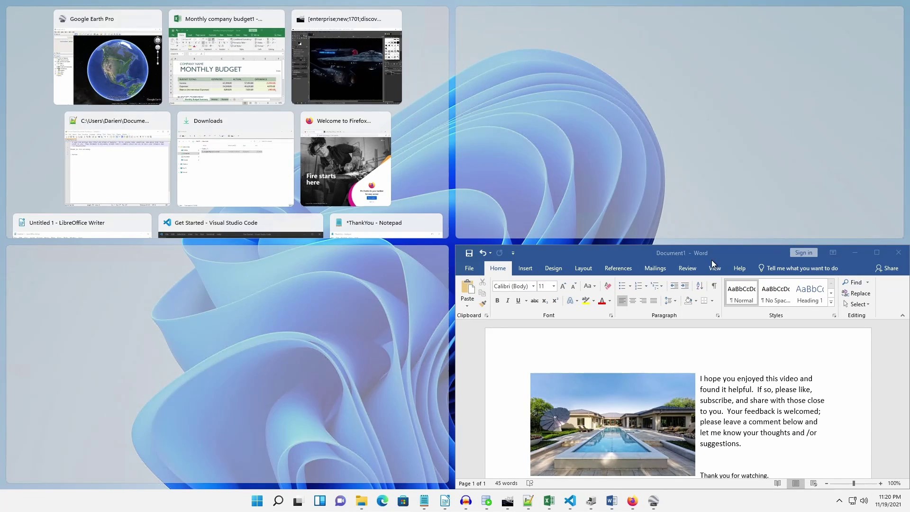
{"action": "left_click_drag", "start_coordinate": [715, 253], "coordinate": [475, 101]}
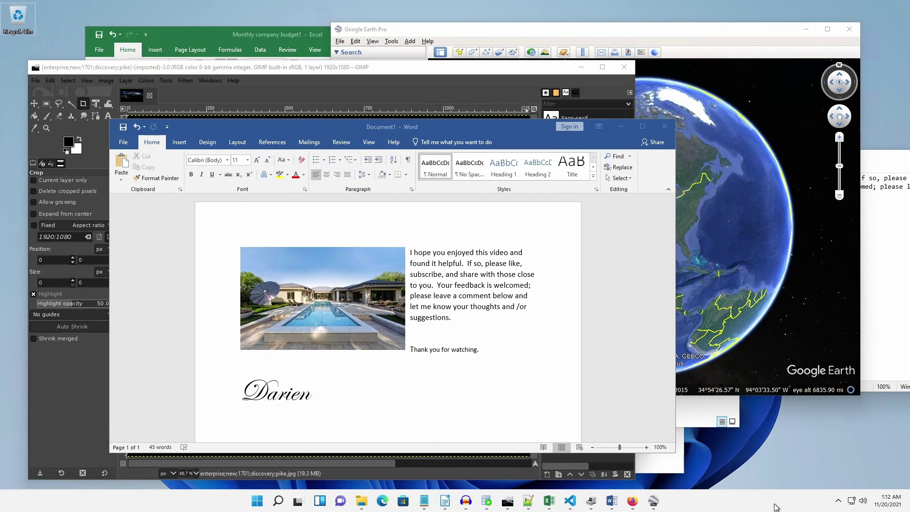
{"action": "left_click", "coordinate": [291, 71]}
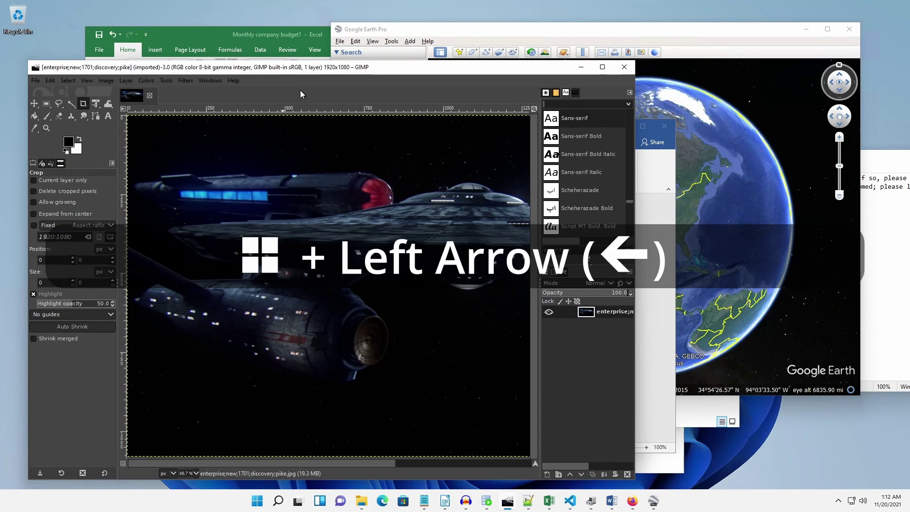
{"action": "key", "text": "super+Left"}
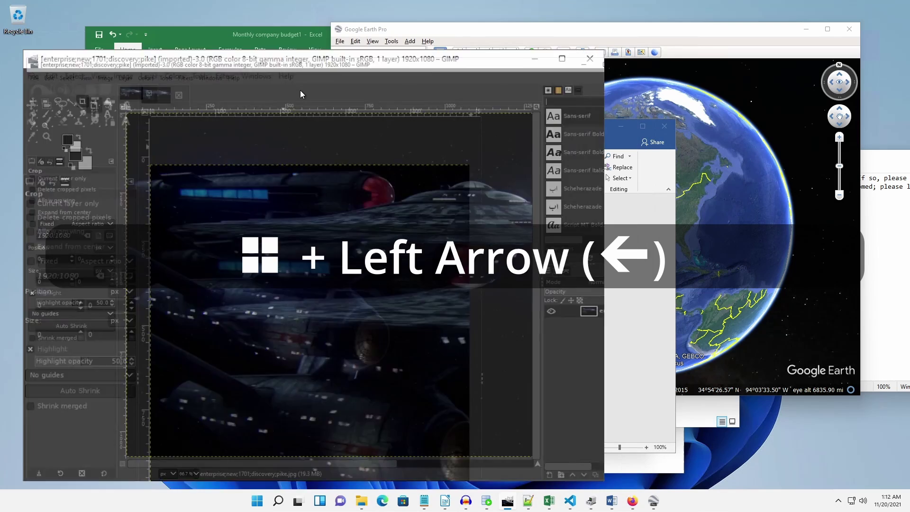
{"action": "key", "text": "super+Right"}
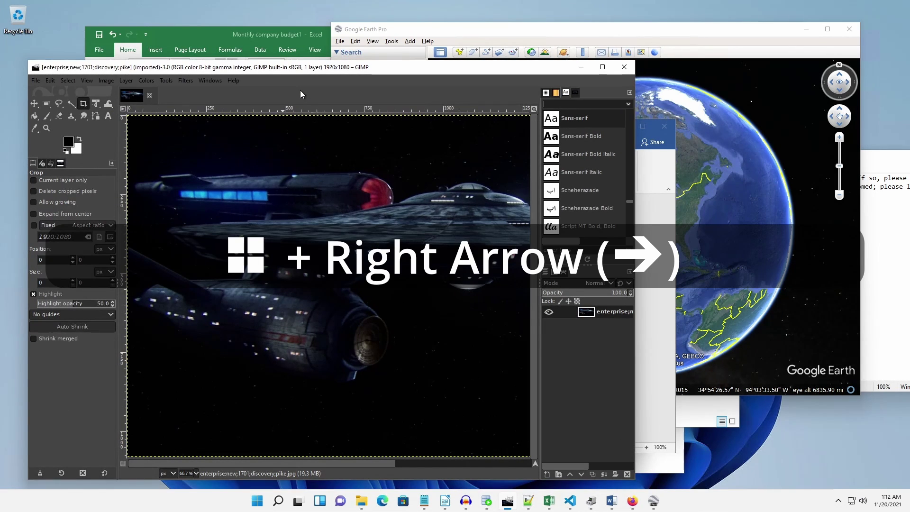
{"action": "key", "text": "super+Right"}
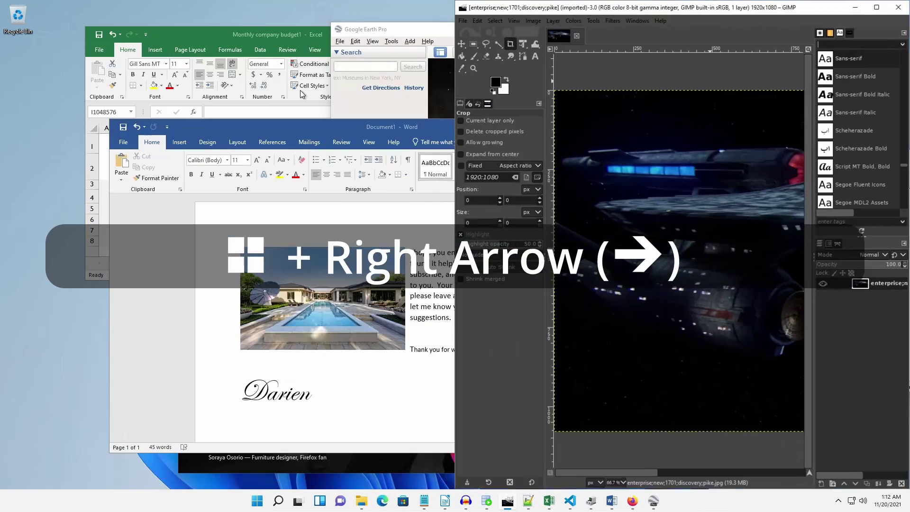
{"action": "key", "text": "super+Up"}
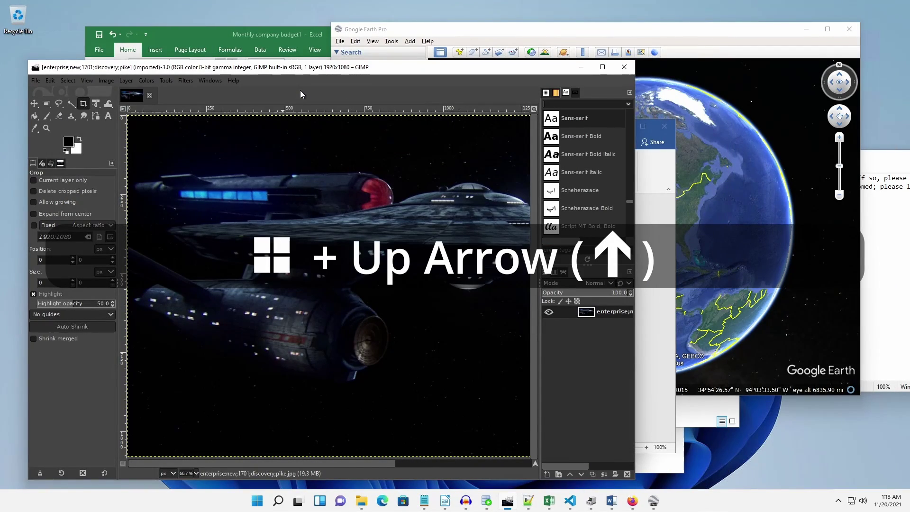
{"action": "key", "text": "super+Up"}
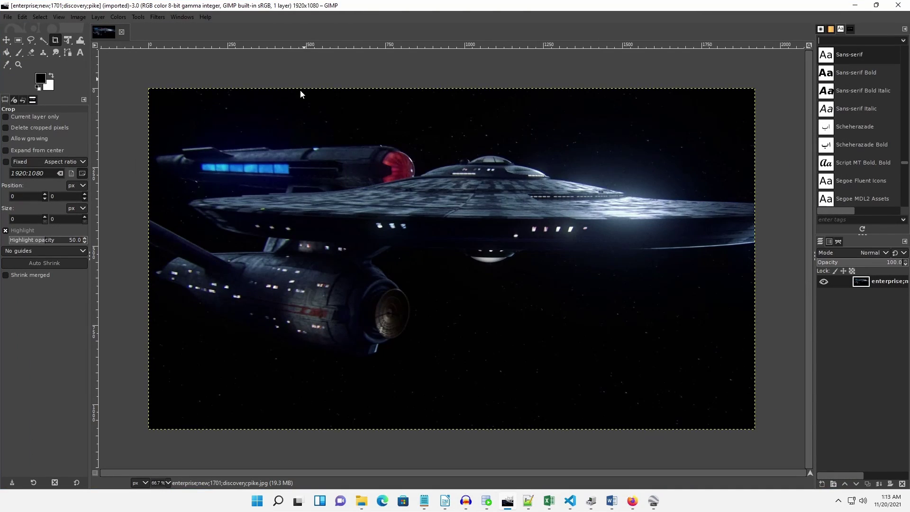
{"action": "key", "text": "super+Down"}
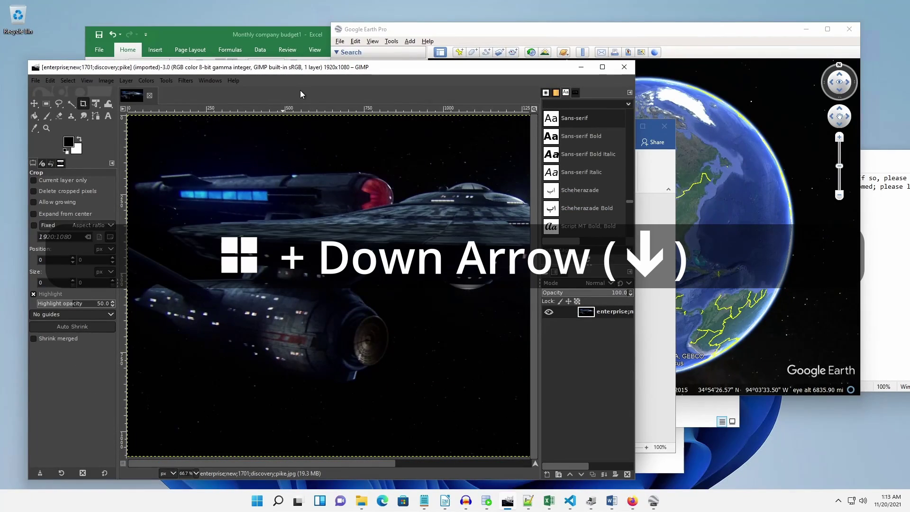
{"action": "key", "text": "super+Down"}
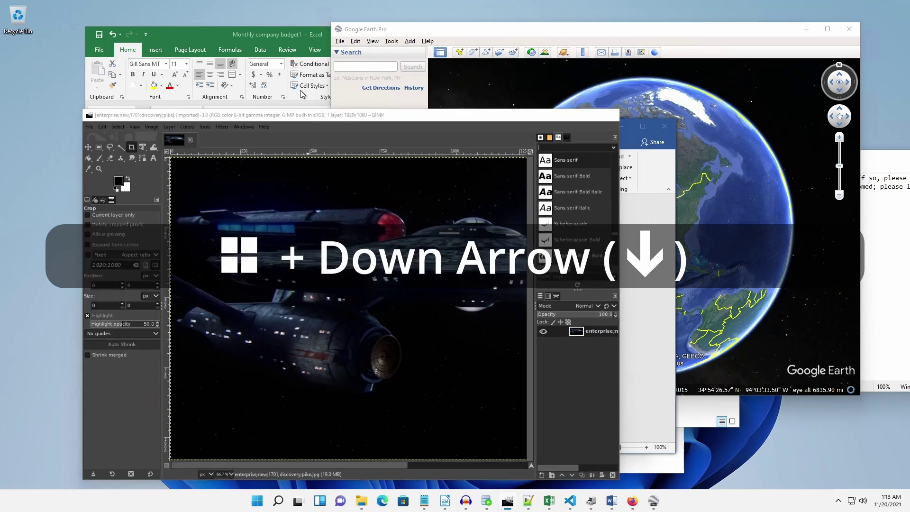
{"action": "key", "text": "alt+Tab"}
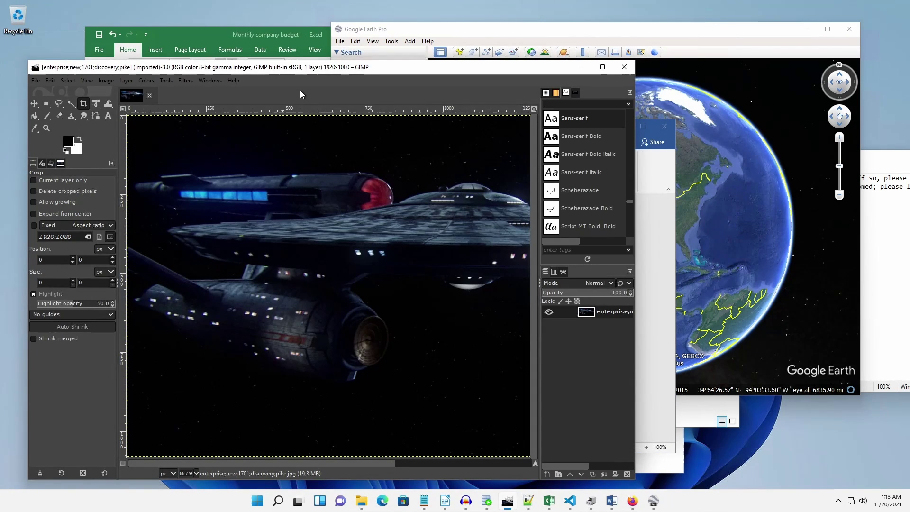
{"action": "key", "text": "super+Left"}
{"action": "key", "text": "super+Right"}
{"action": "key", "text": "super+Right"}
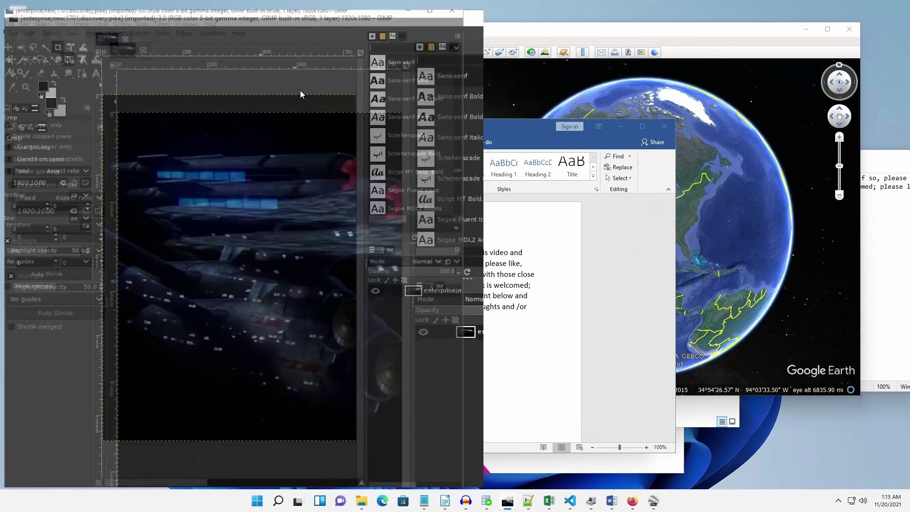
{"action": "key", "text": "super+Left"}
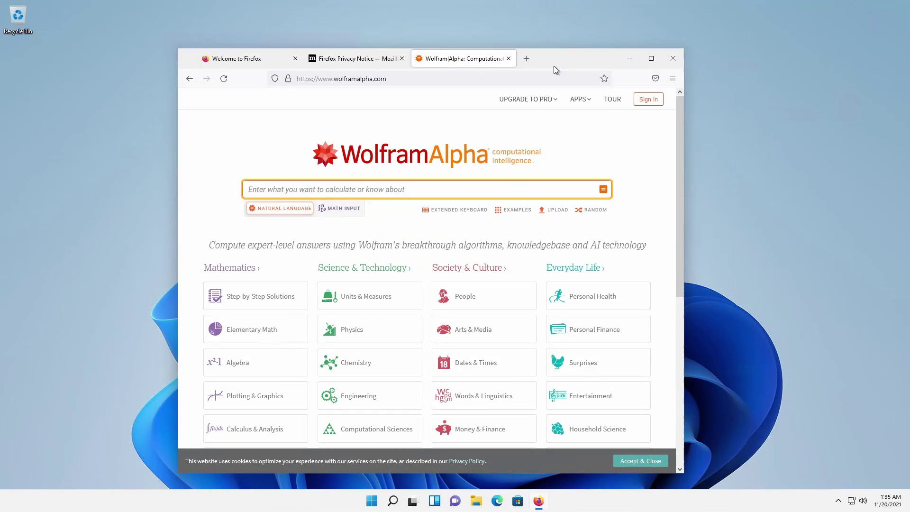
- Cycle Firefox between left half, right half and centred floating with Win+Left/Right
{"action": "key", "text": "super+Left"}
{"action": "key", "text": "super+Left"}
{"action": "key", "text": "super+Left"}
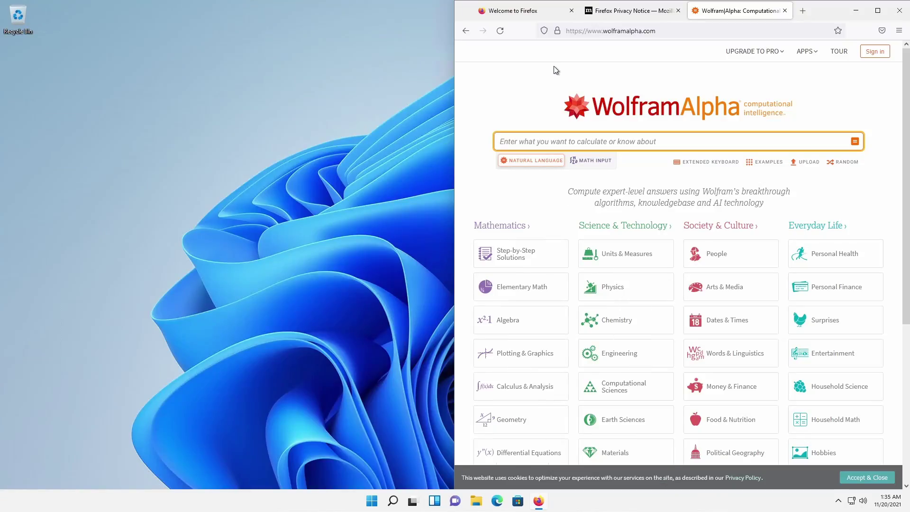
{"action": "key", "text": "super+Left"}
{"action": "key", "text": "super+Left"}
{"action": "key", "text": "super+Left"}
{"action": "key", "text": "super+Left"}
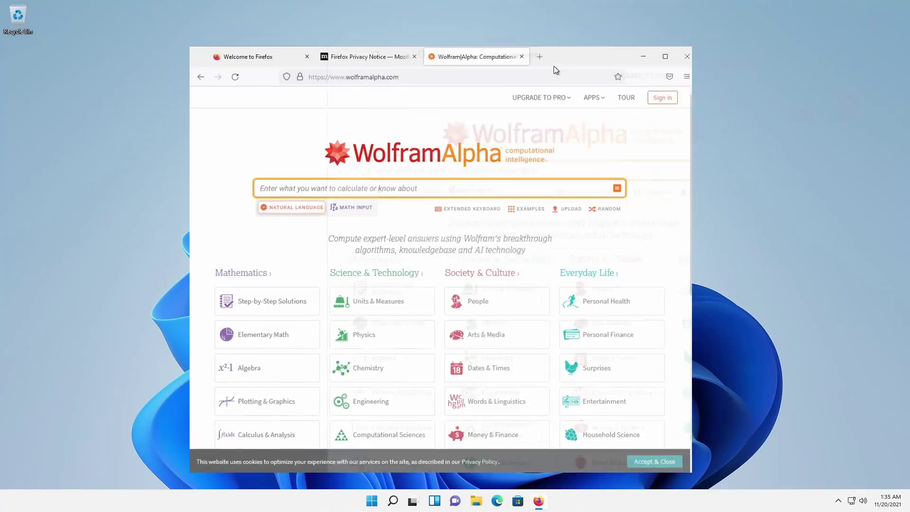
{"action": "key", "text": "super+Left"}
{"action": "key", "text": "super+Left"}
{"action": "key", "text": "super+Right"}
{"action": "key", "text": "super+Right"}
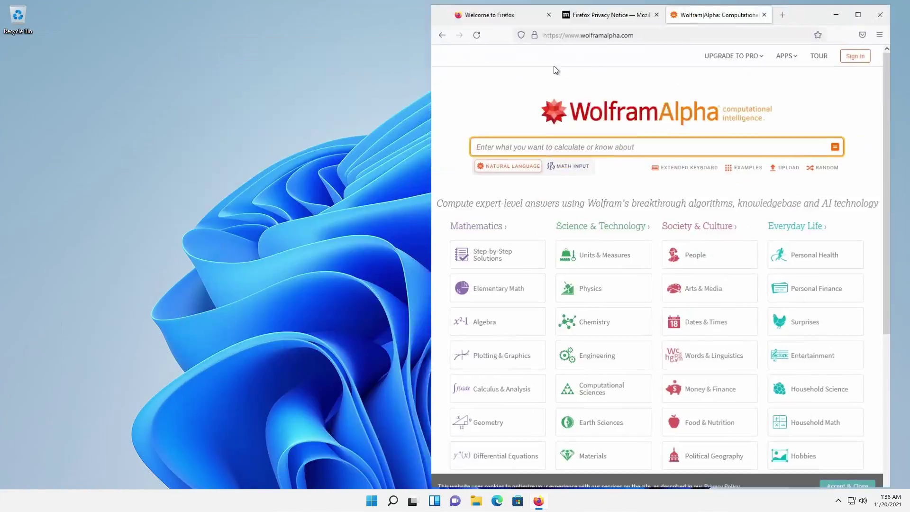
{"action": "key", "text": "super+Right"}
{"action": "key", "text": "super+Right"}
{"action": "key", "text": "super+Right"}
{"action": "key", "text": "super+Right"}
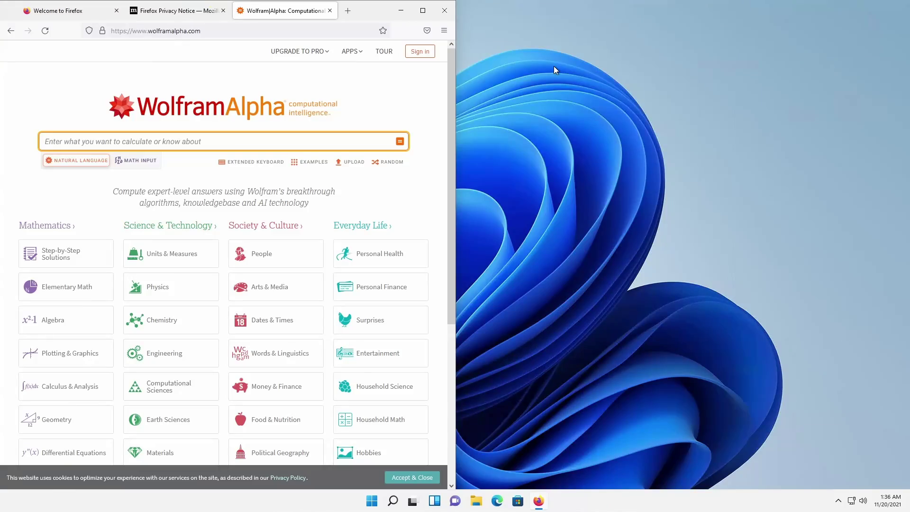
{"action": "key", "text": "super+Left"}
{"action": "key", "text": "super+Right"}
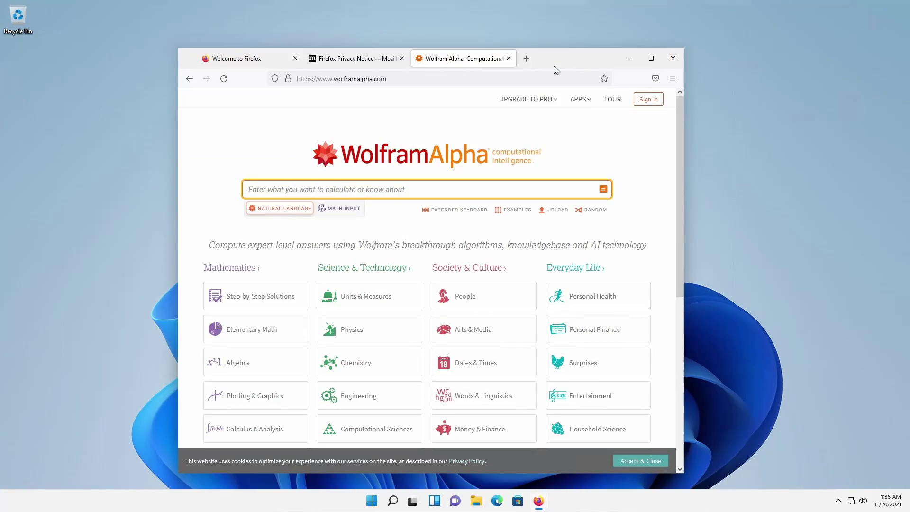
{"action": "key", "text": "super+Left"}
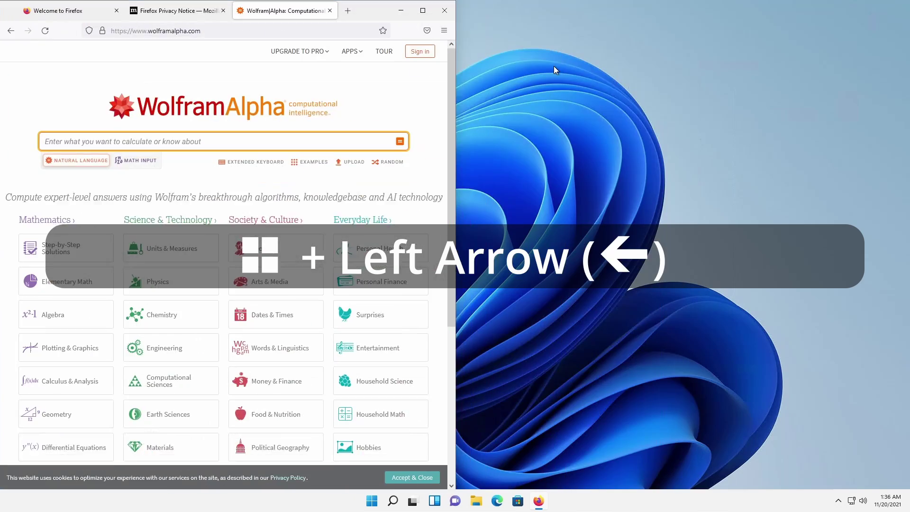
{"action": "key", "text": "super+Right"}
{"action": "key", "text": "super+Right"}
- Move Firefox through the top-right and top-left quarters, then maximize it and shrink it to the top half
{"action": "key", "text": "super+Up"}
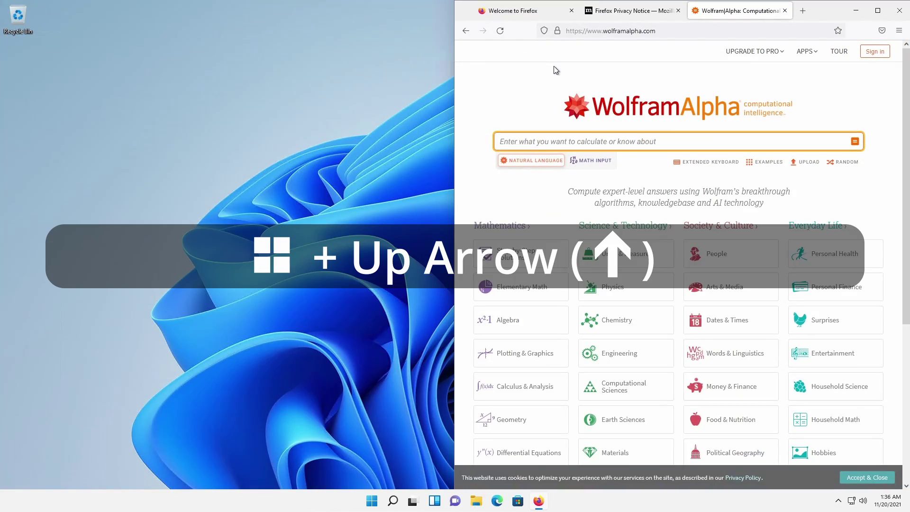
{"action": "key", "text": "super+Down"}
{"action": "key", "text": "super+Left"}
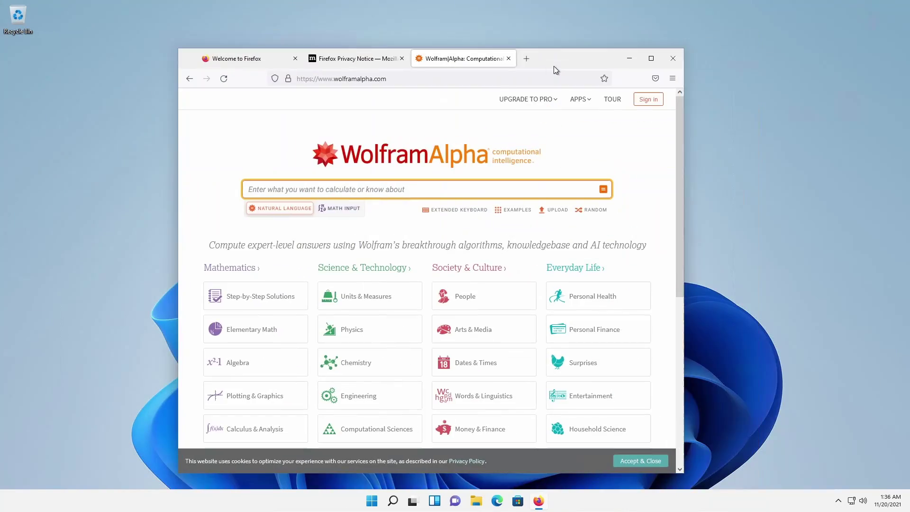
{"action": "key", "text": "super+Left"}
{"action": "key", "text": "super+Up"}
{"action": "key", "text": "super+Down"}
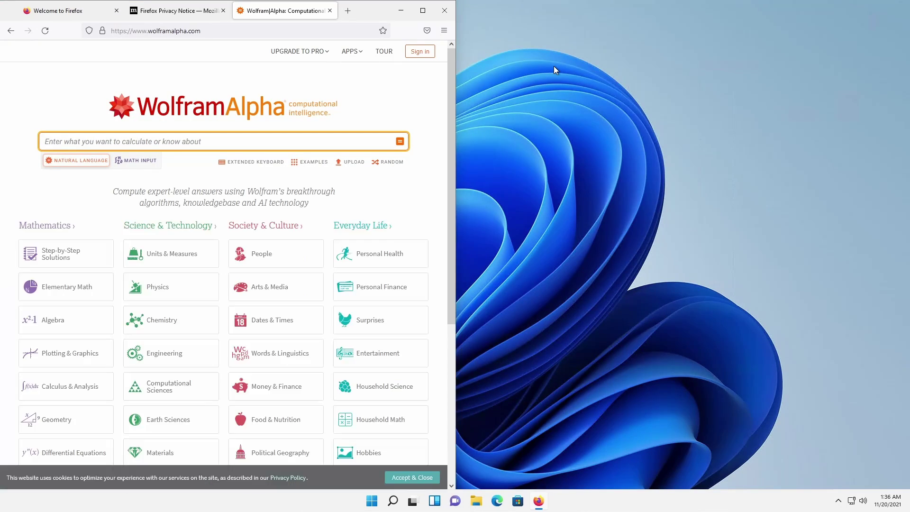
{"action": "key", "text": "super+Down"}
{"action": "key", "text": "super+Up"}
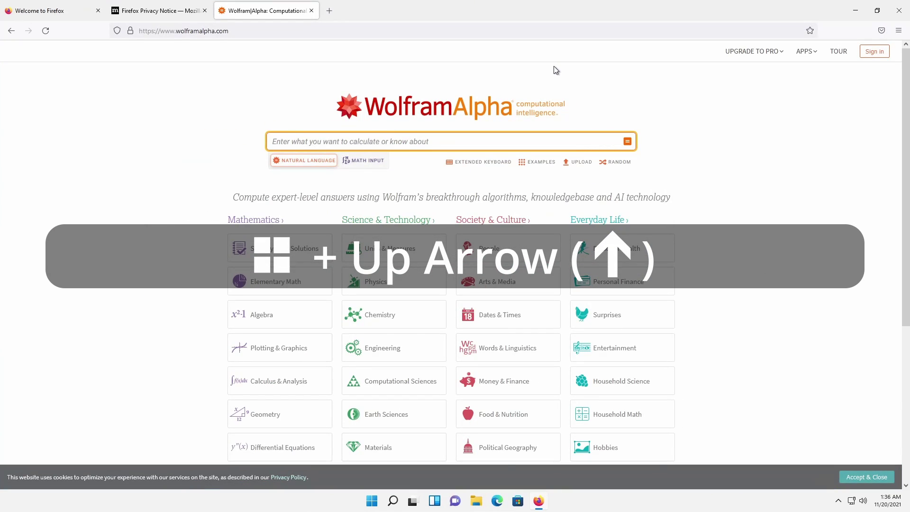
{"action": "key", "text": "super+Up"}
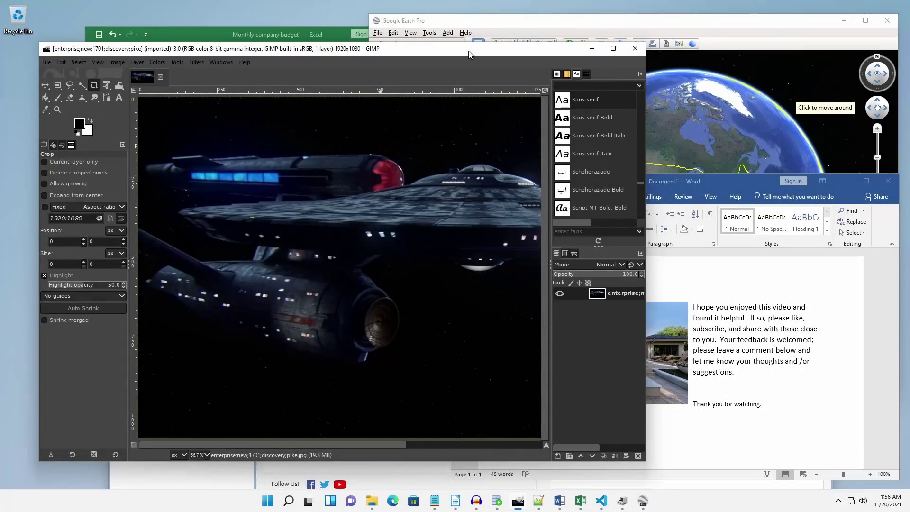
- Snap GIMP to the left half and pick a Snap Assist window for the right half
{"action": "left_click_drag", "start_coordinate": [392, 48], "coordinate": [2, 71]}
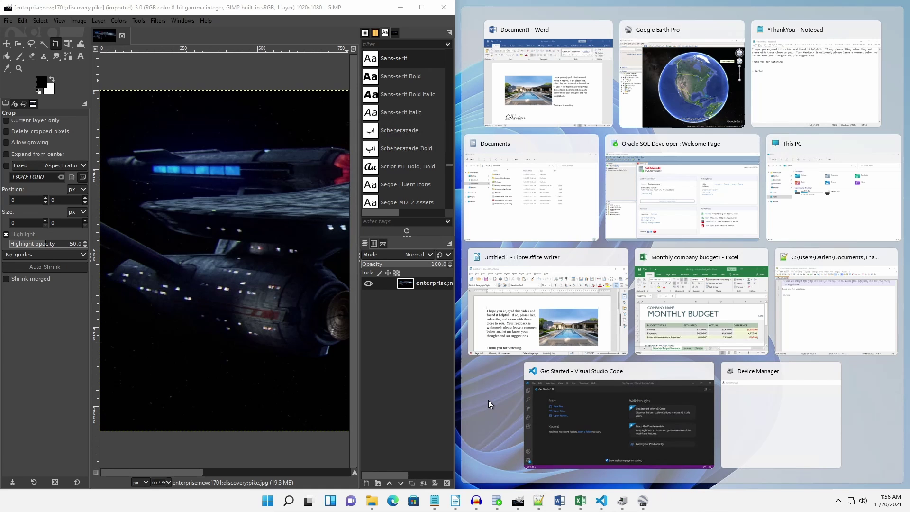
{"action": "left_click", "coordinate": [490, 404]}
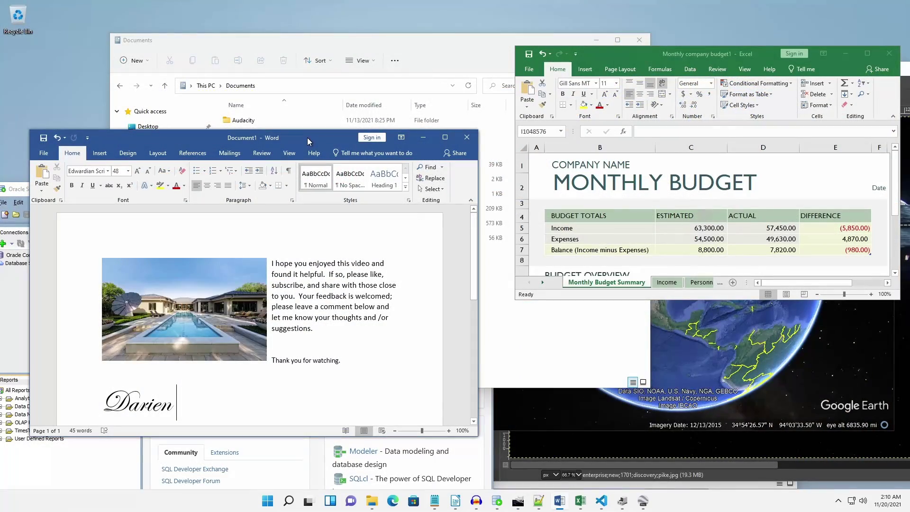
- Snap Word left beside Google Earth Pro, then adjust the dividers so SQL Developer fills the bottom half
{"action": "left_click_drag", "start_coordinate": [307, 138], "coordinate": [2, 143]}
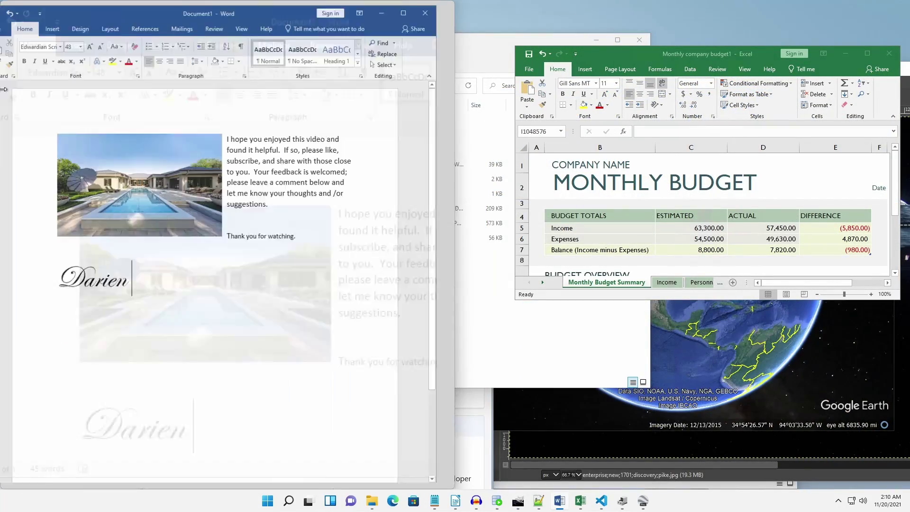
{"action": "left_click", "coordinate": [491, 192]}
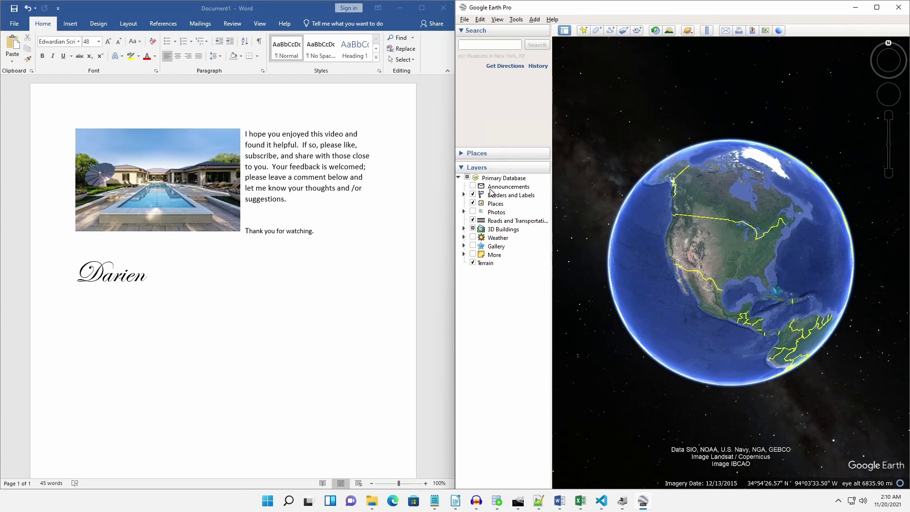
{"action": "left_click_drag", "start_coordinate": [459, 243], "coordinate": [454, 240]}
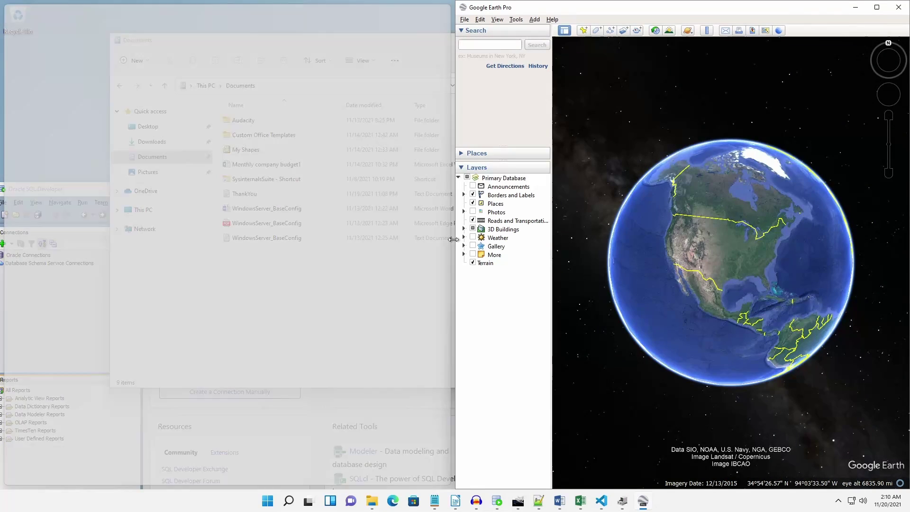
{"action": "left_click_drag", "start_coordinate": [454, 239], "coordinate": [594, 238]}
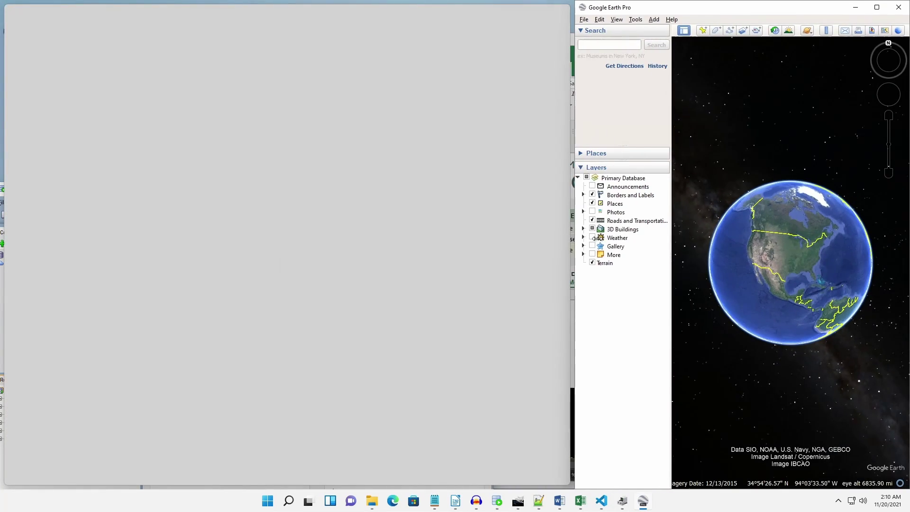
{"action": "left_click_drag", "start_coordinate": [504, 238], "coordinate": [259, 244]}
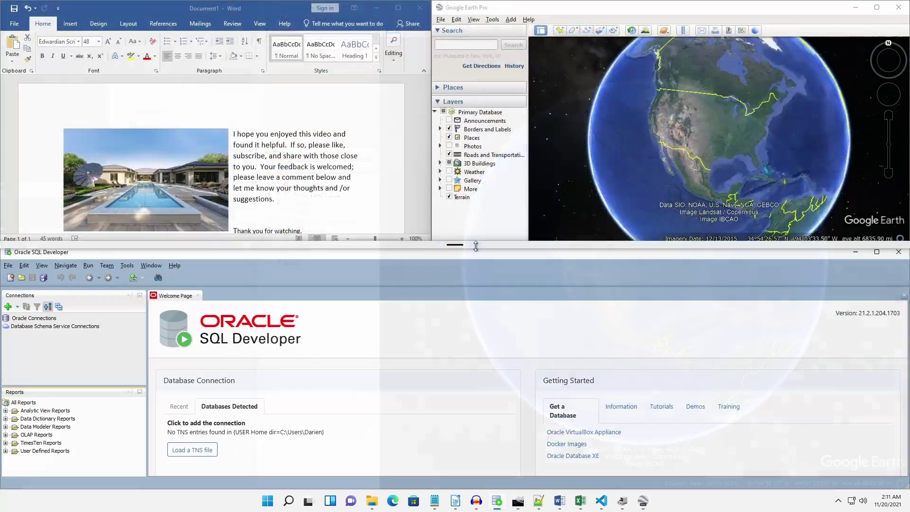
{"action": "left_click_drag", "start_coordinate": [476, 246], "coordinate": [467, 226]}
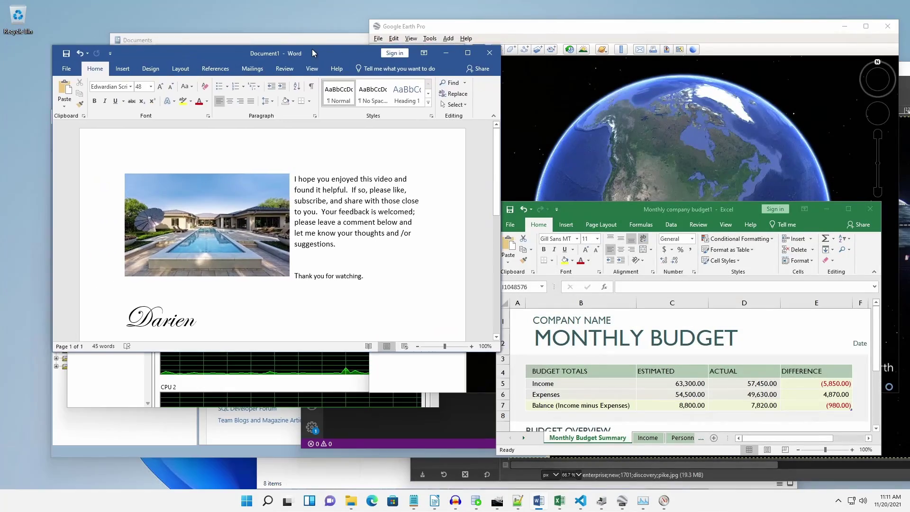
- Drag Word out of its snapped spot and reveal Snap Layouts on its Maximize button
{"action": "left_click_drag", "start_coordinate": [312, 49], "coordinate": [341, 139]}
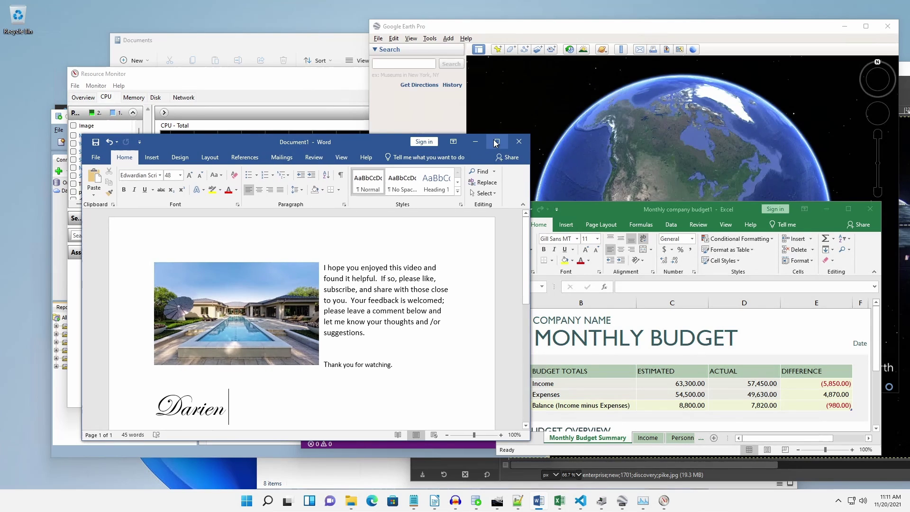
{"action": "mouse_move", "coordinate": [497, 144]}
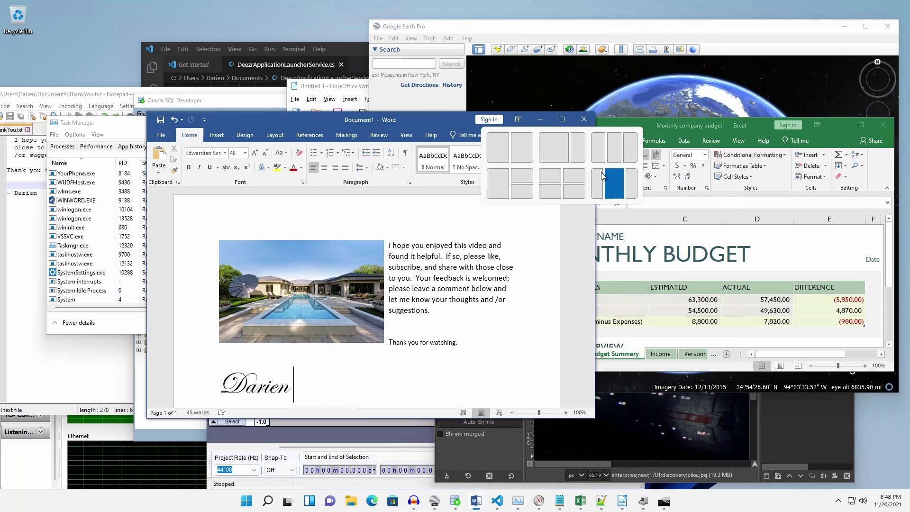
- Put Word in the left third, Audacity in the middle third and the budget workbook in the right third
{"action": "left_click", "coordinate": [599, 152]}
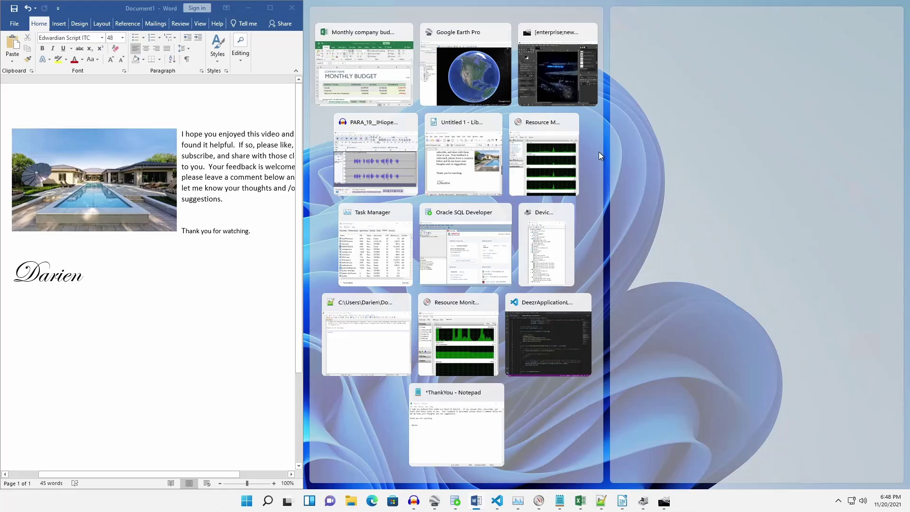
{"action": "left_click", "coordinate": [376, 157]}
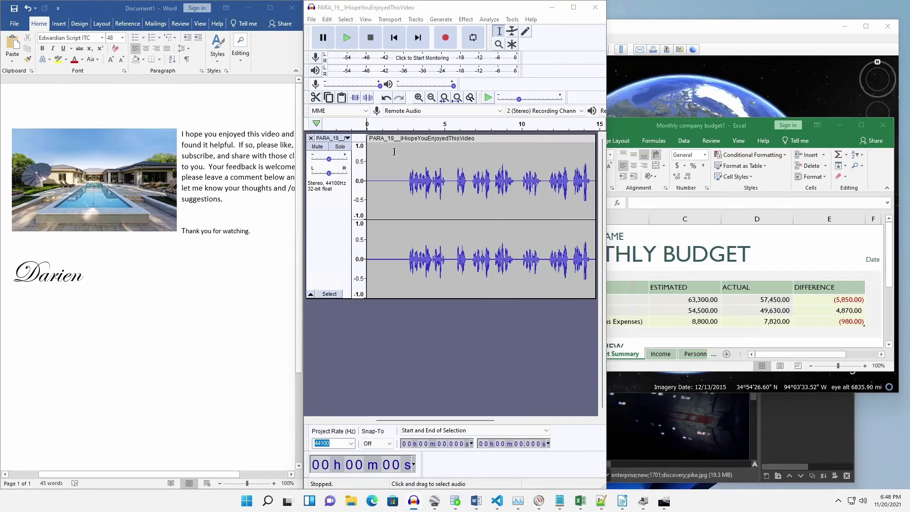
{"action": "left_click", "coordinate": [669, 117]}
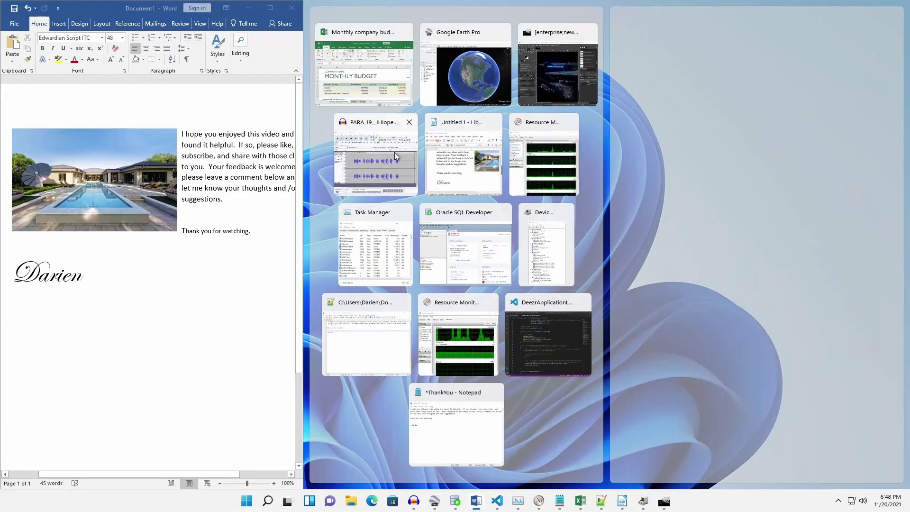
{"action": "left_click", "coordinate": [394, 153]}
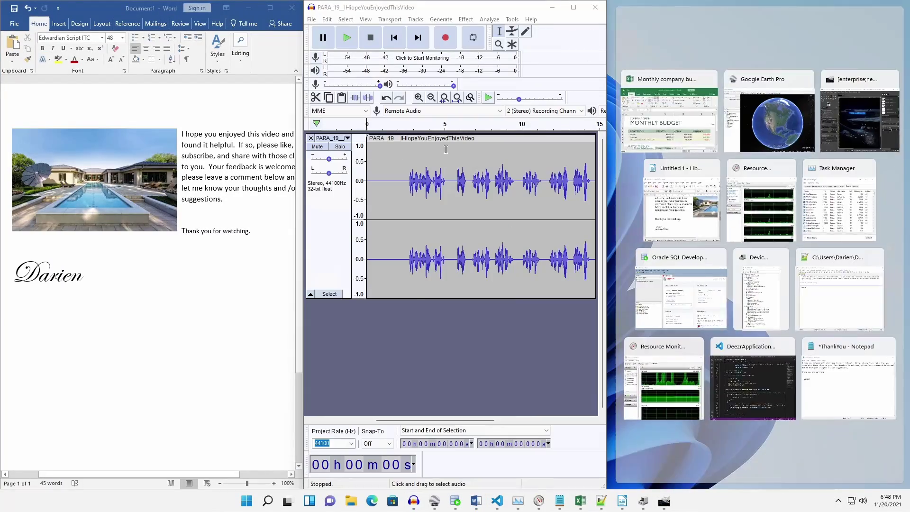
{"action": "left_click", "coordinate": [670, 117]}
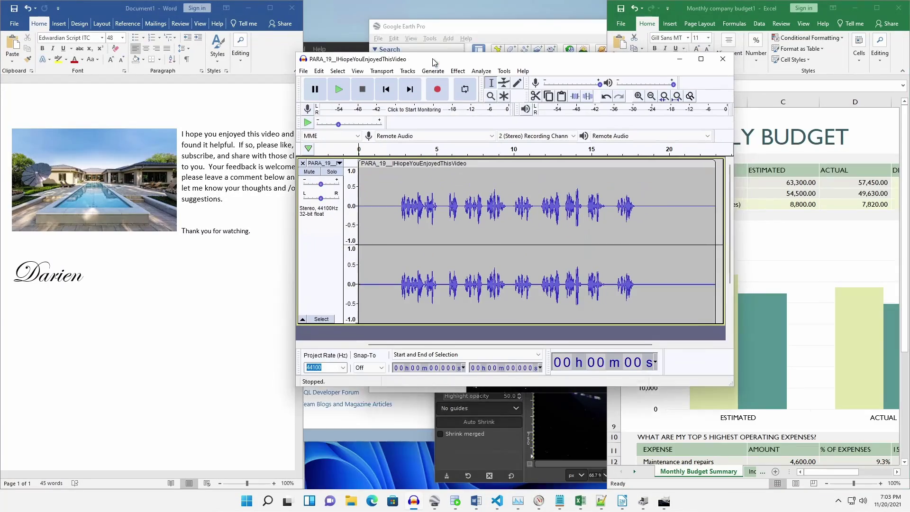
{"action": "left_click_drag", "start_coordinate": [433, 58], "coordinate": [909, 137]}
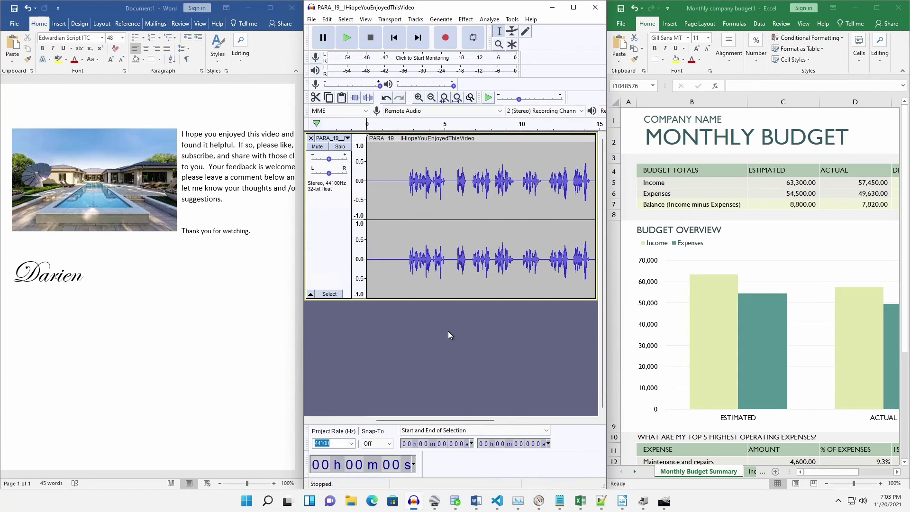
- Snap VS Code into the top-left quarter with Notepad filling the bottom-left quarter
{"action": "left_click", "coordinate": [497, 502]}
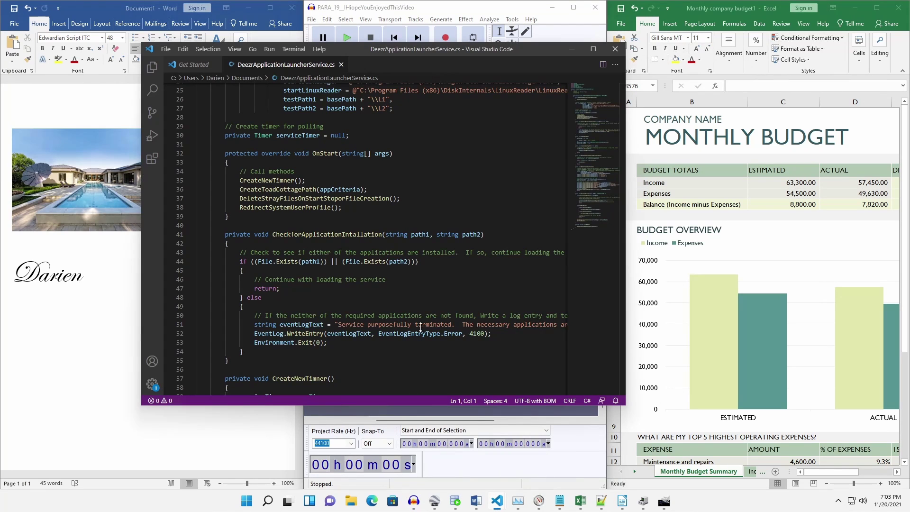
{"action": "left_click_drag", "start_coordinate": [394, 45], "coordinate": [2, 3]}
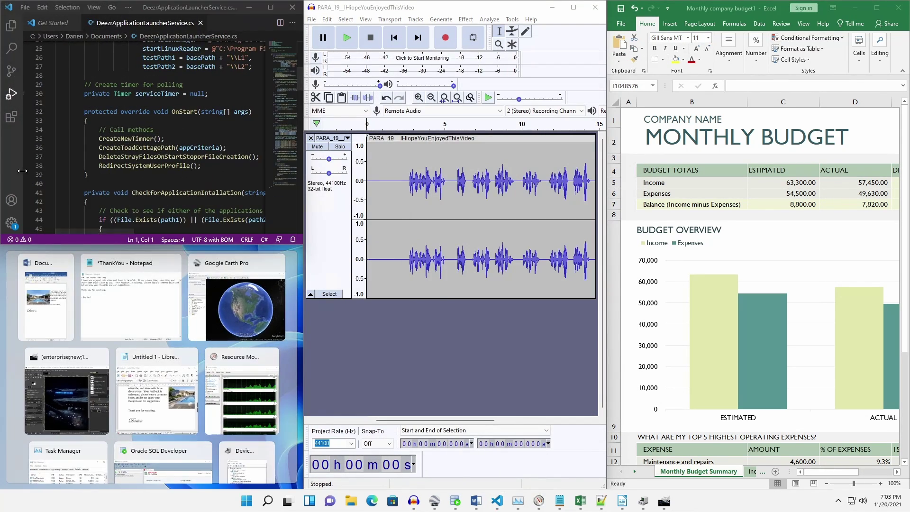
{"action": "left_click", "coordinate": [122, 313]}
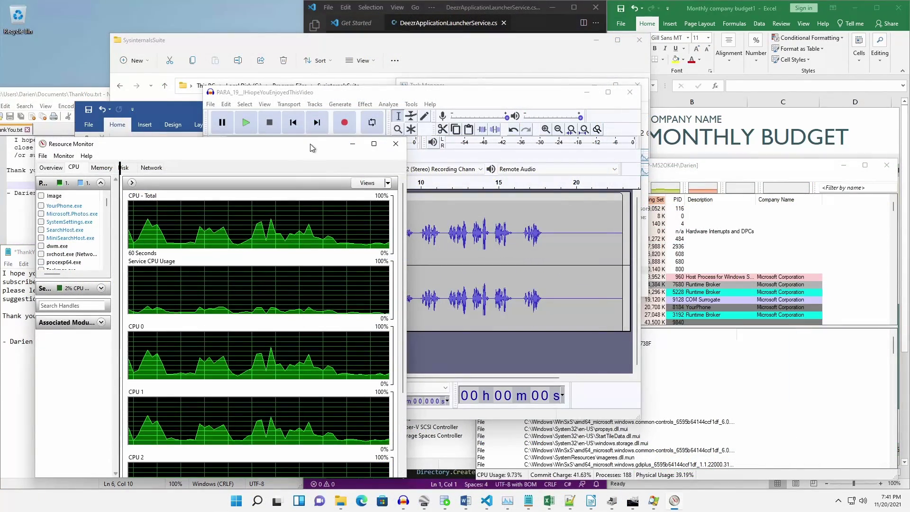
- Tile Resource Monitor, Task Manager and Process Explorer as left, middle and right thirds
{"action": "left_click_drag", "start_coordinate": [313, 148], "coordinate": [324, 143]}
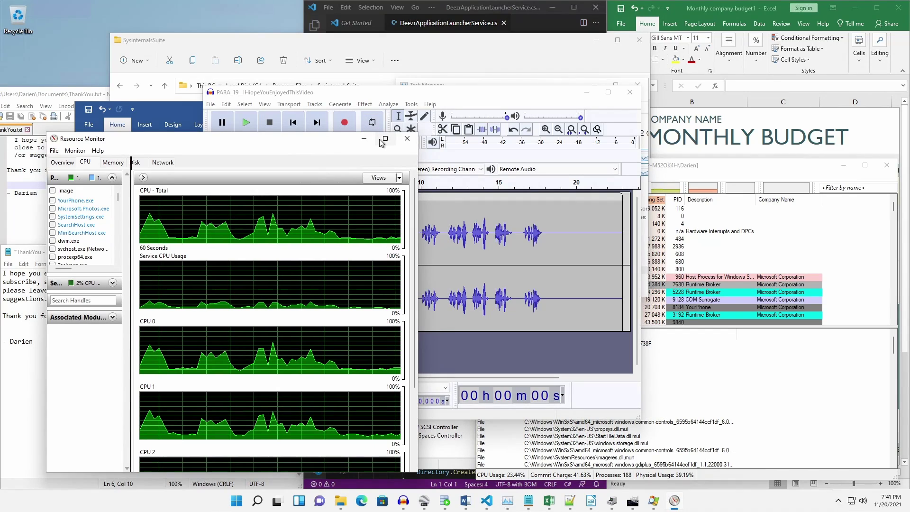
{"action": "mouse_move", "coordinate": [381, 143]}
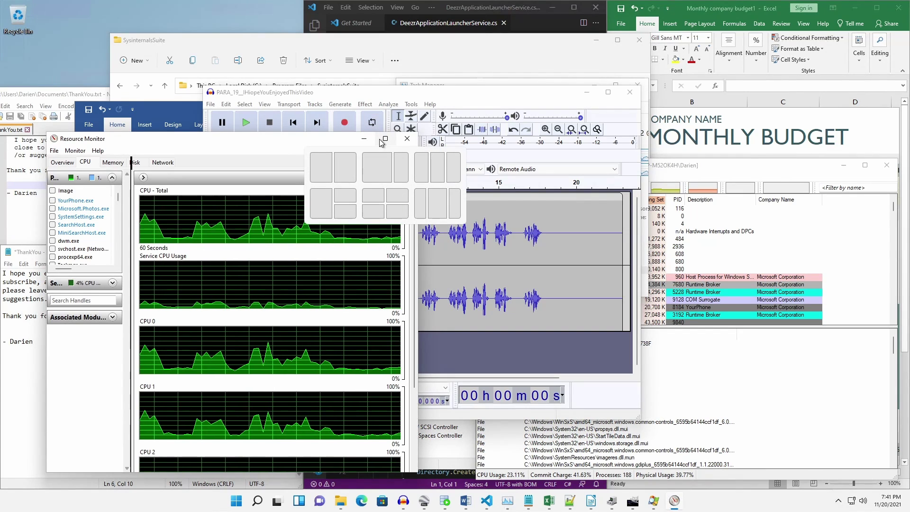
{"action": "left_click", "coordinate": [420, 209]}
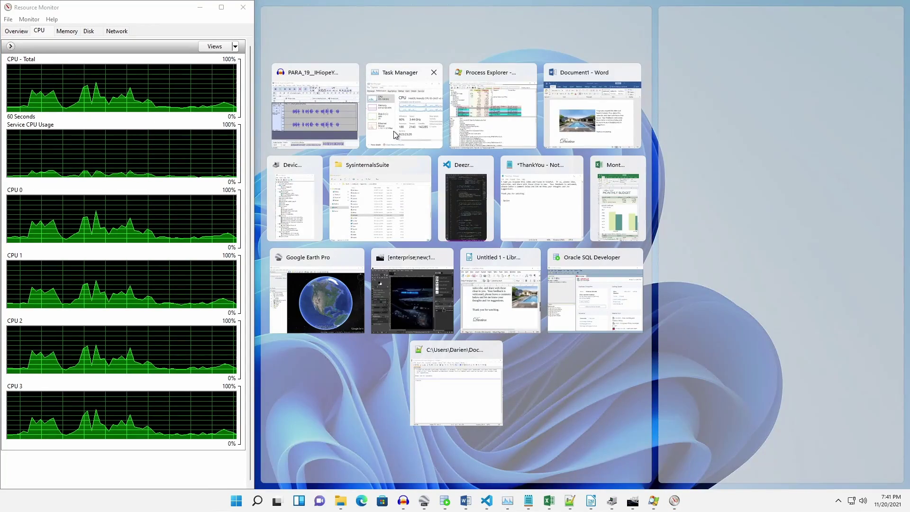
{"action": "left_click", "coordinate": [404, 114]}
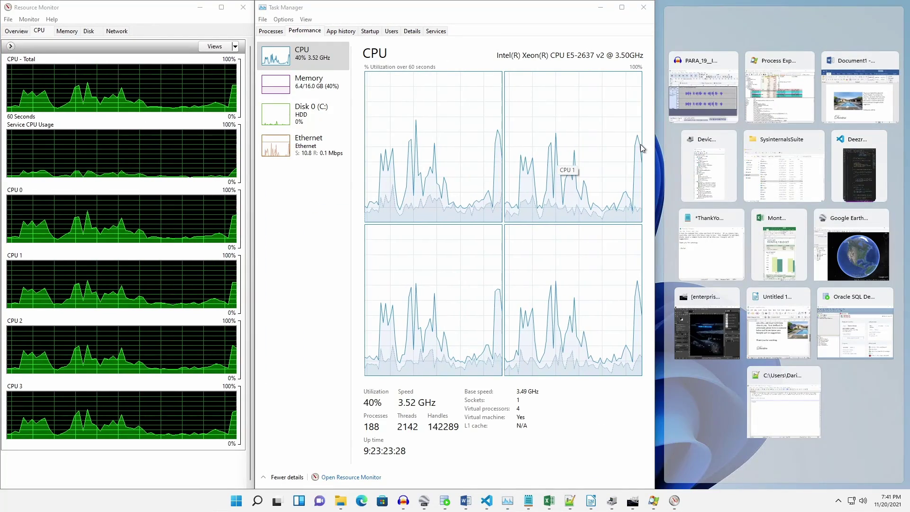
{"action": "left_click", "coordinate": [783, 107]}
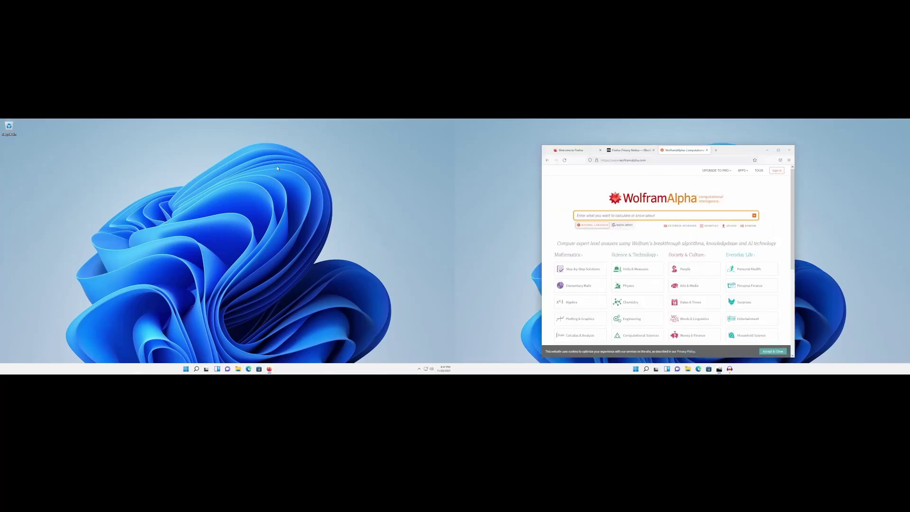
- Move the WolframAlpha window to the other monitor, then maximize GIMP and Audacity on their monitors
{"action": "key", "text": "super+shift+Left"}
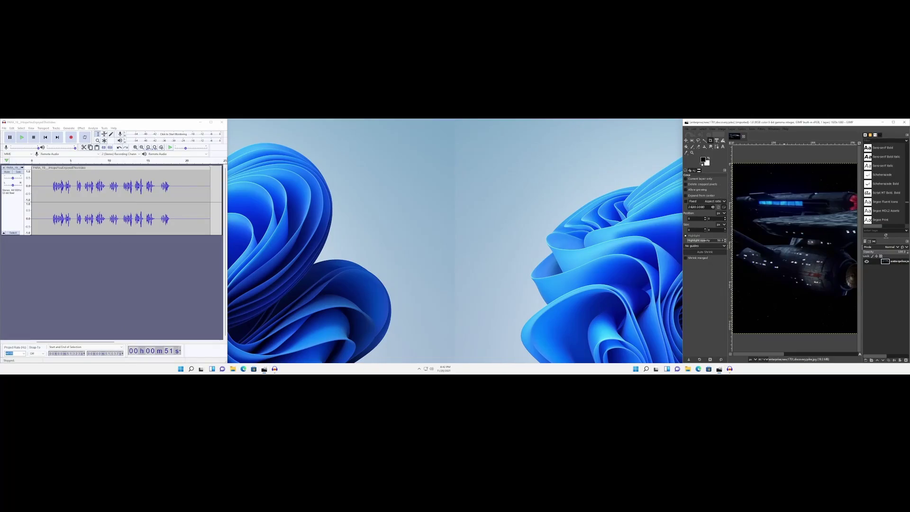
{"action": "key", "text": "super+Left"}
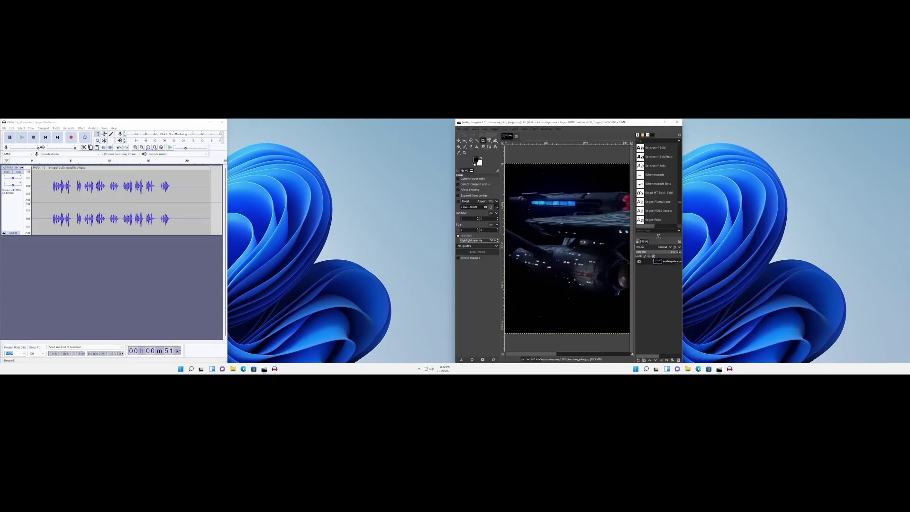
{"action": "key", "text": "super+Up"}
{"action": "left_click", "coordinate": [163, 292]}
{"action": "key", "text": "super+Up"}
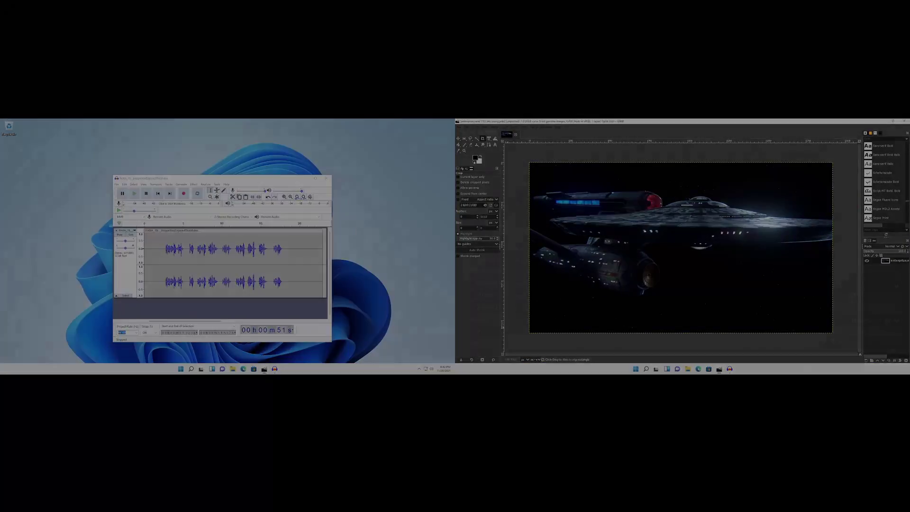